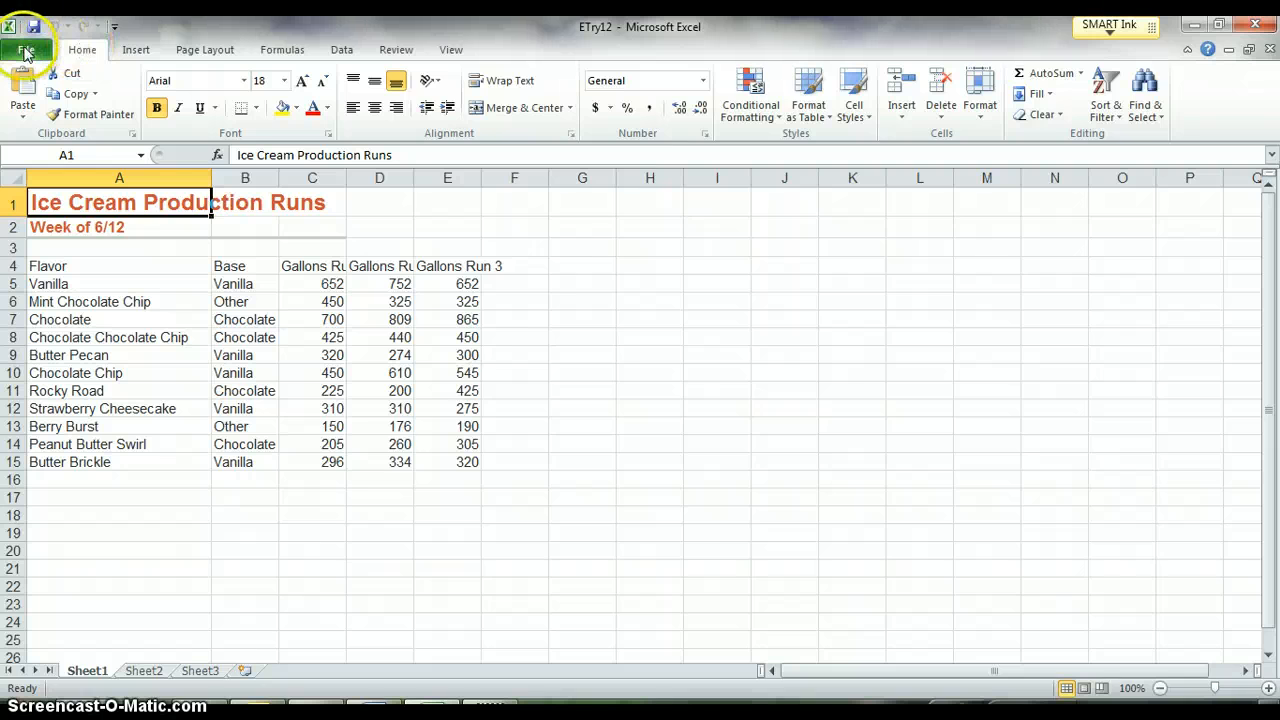
# Save the workbook in the Computer Education folder as ETry12 followed by the user's last and first name, separated by underscores.
pyautogui.click(26, 50)
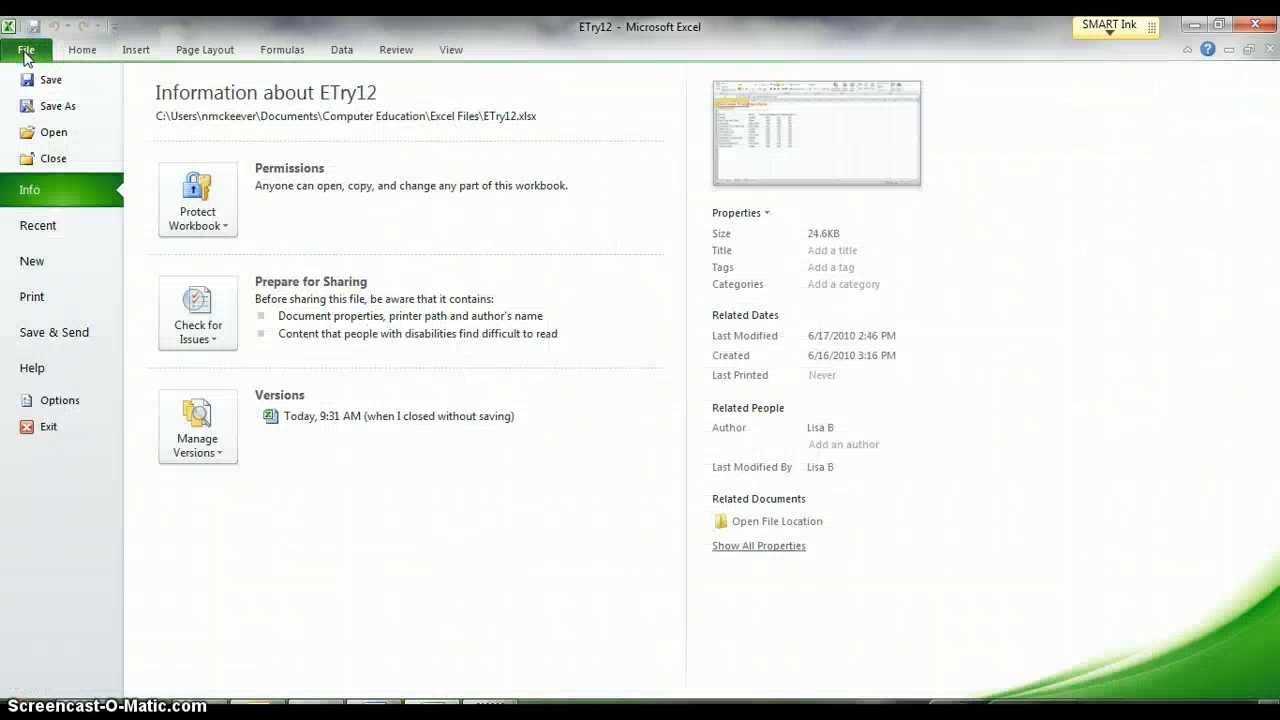
pyautogui.click(55, 107)
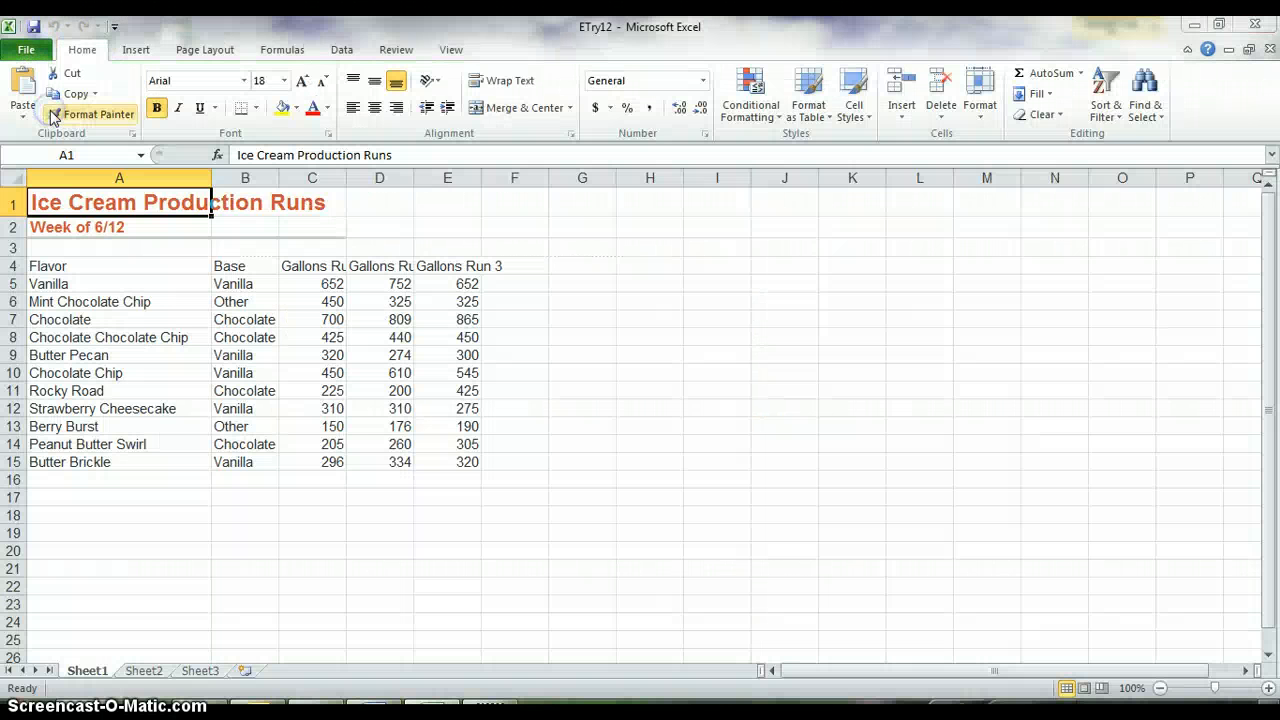
pyautogui.click(203, 340)
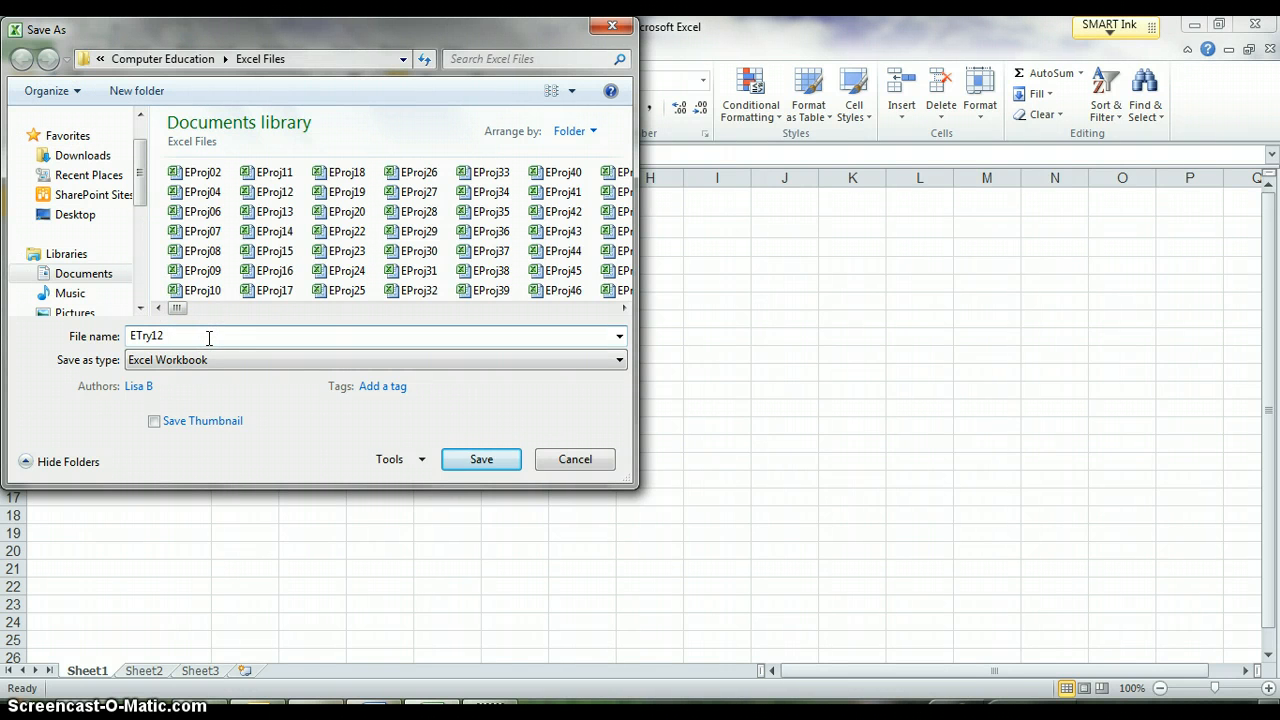
pyautogui.write('_mckeever_nick')
pyautogui.click(104, 273)
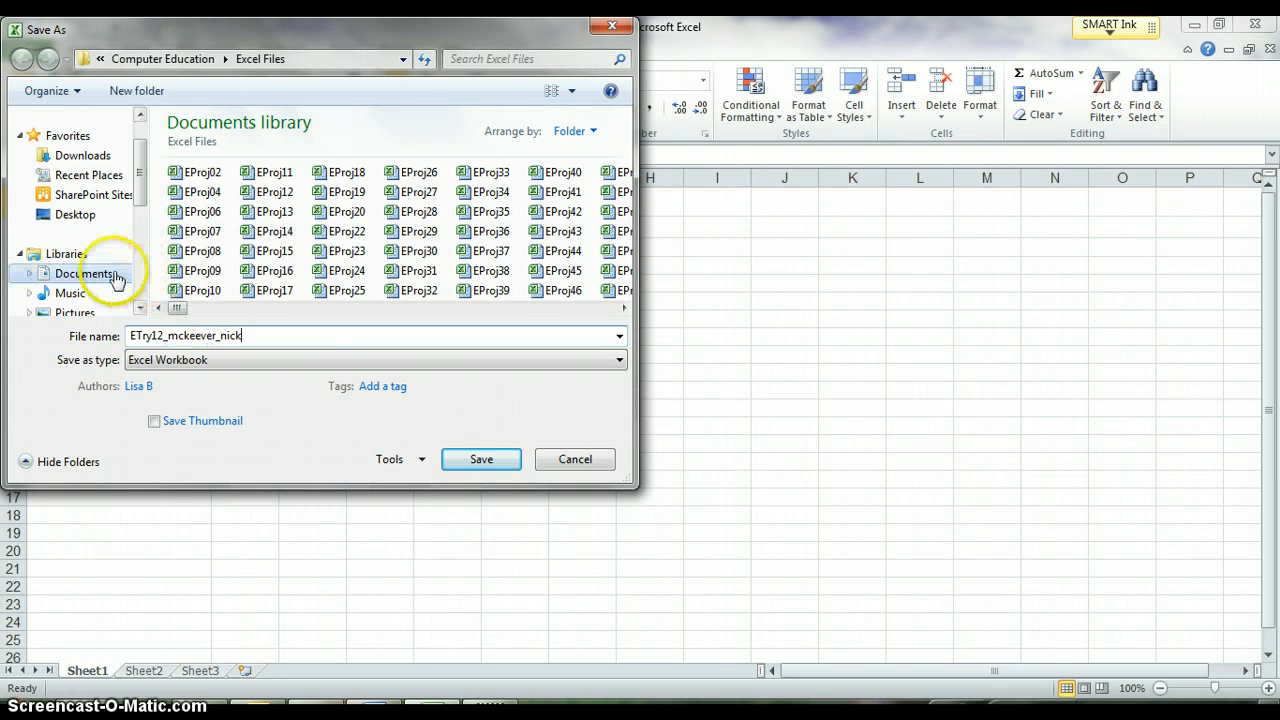
pyautogui.click(232, 180)
pyautogui.doubleClick(246, 170)
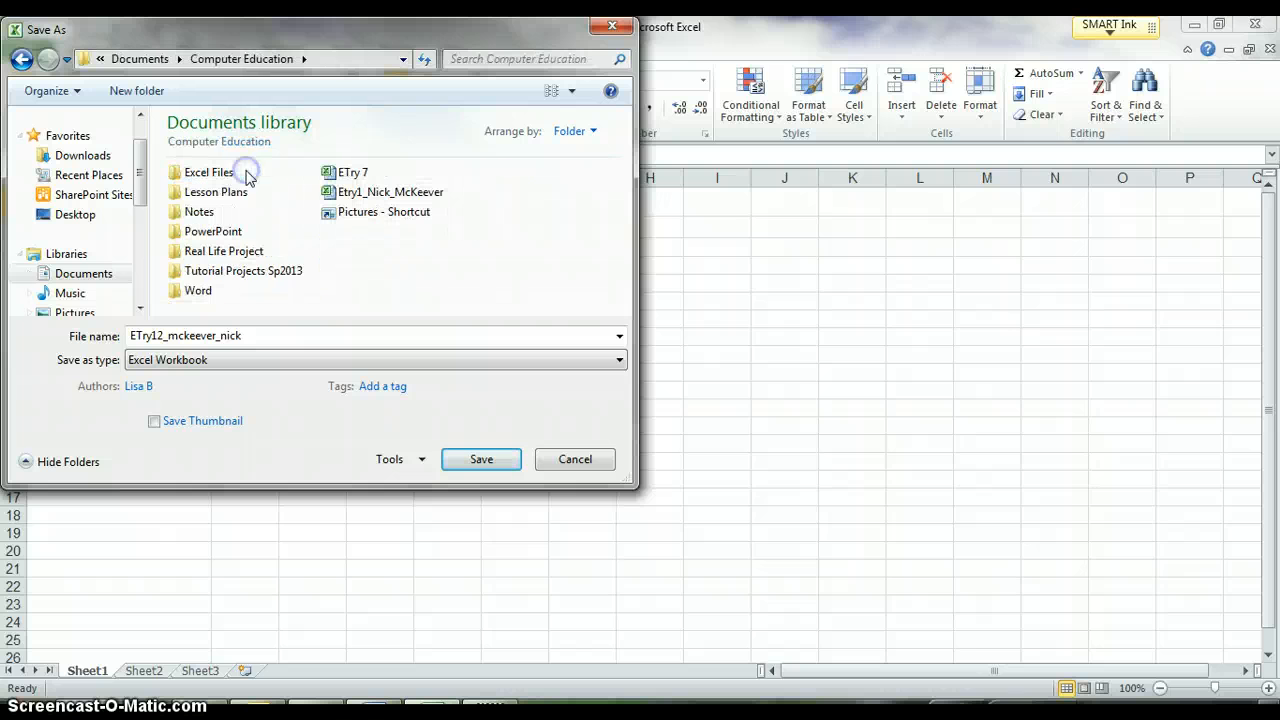
pyautogui.click(507, 463)
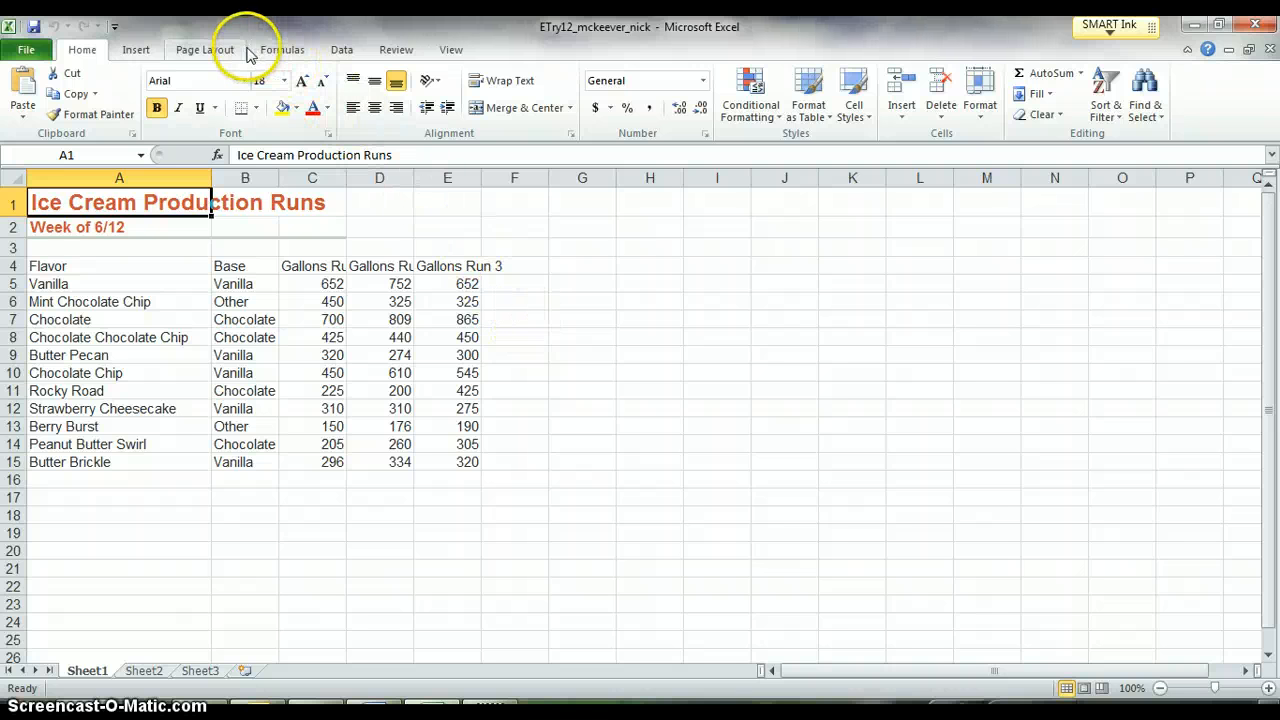
# Add a page header to the worksheet and enter the user's last name in its left section.
pyautogui.click(166, 52)
pyautogui.click(140, 49)
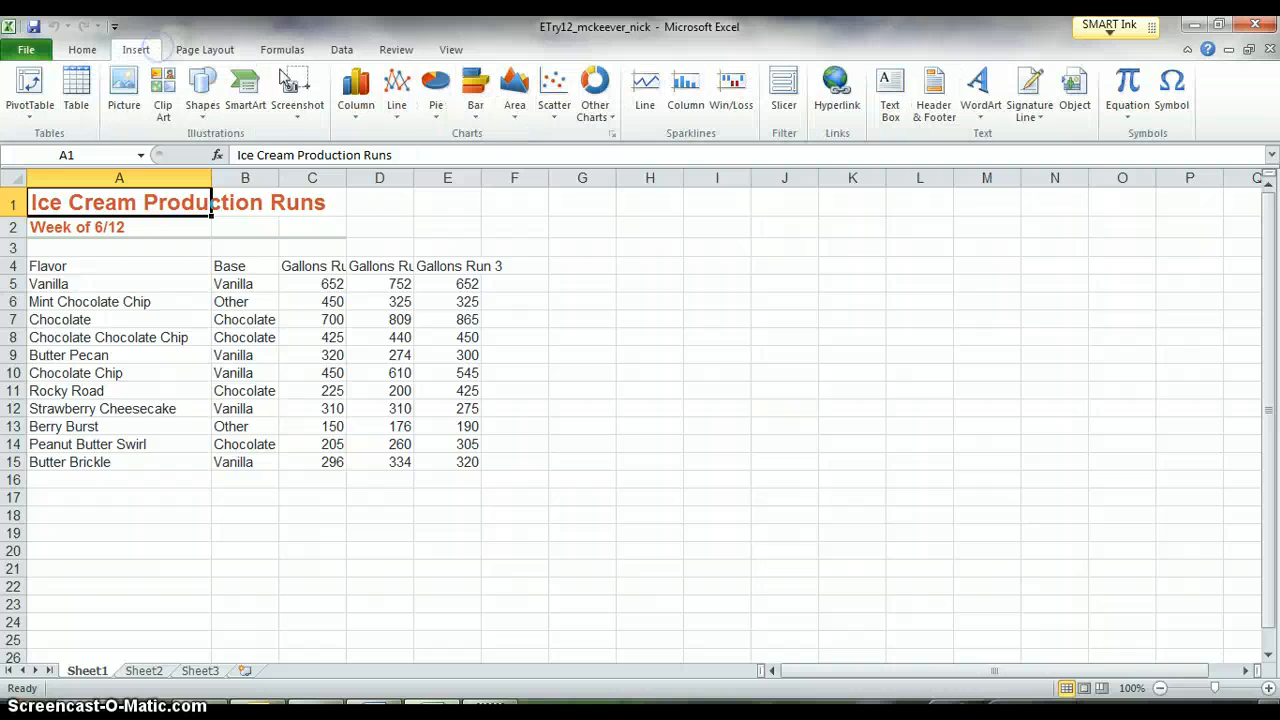
pyautogui.click(934, 100)
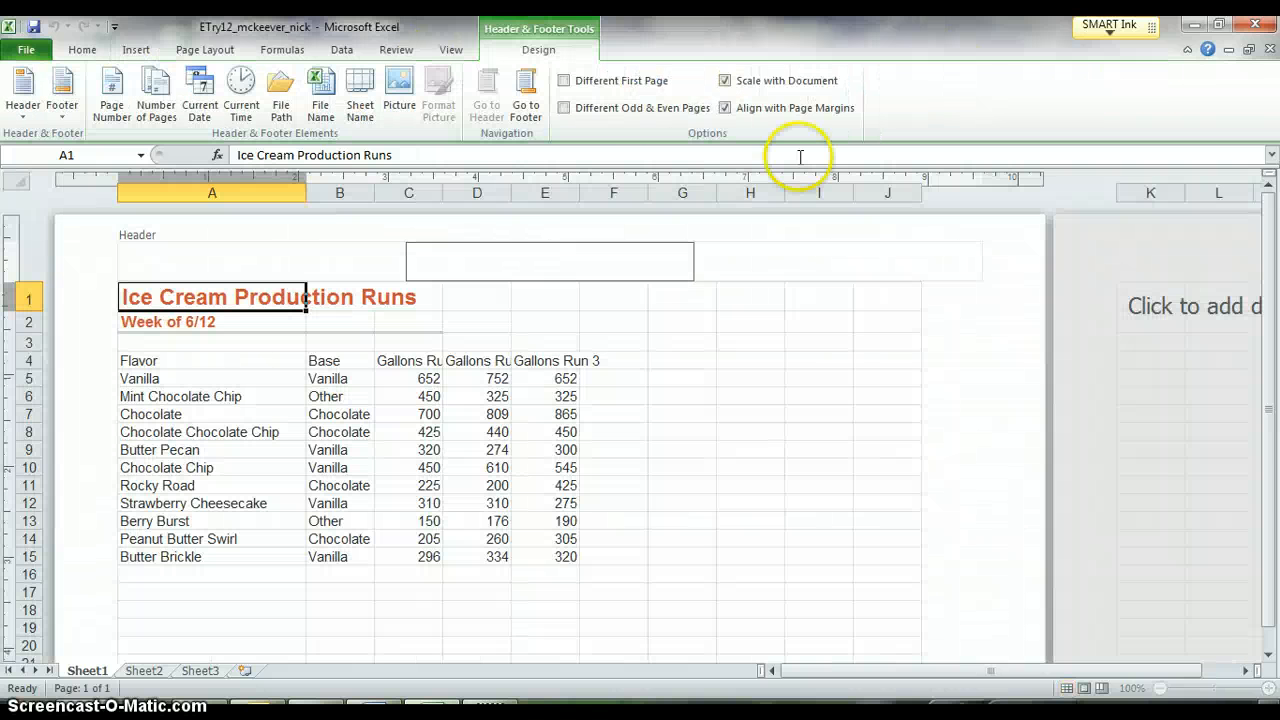
pyautogui.click(233, 257)
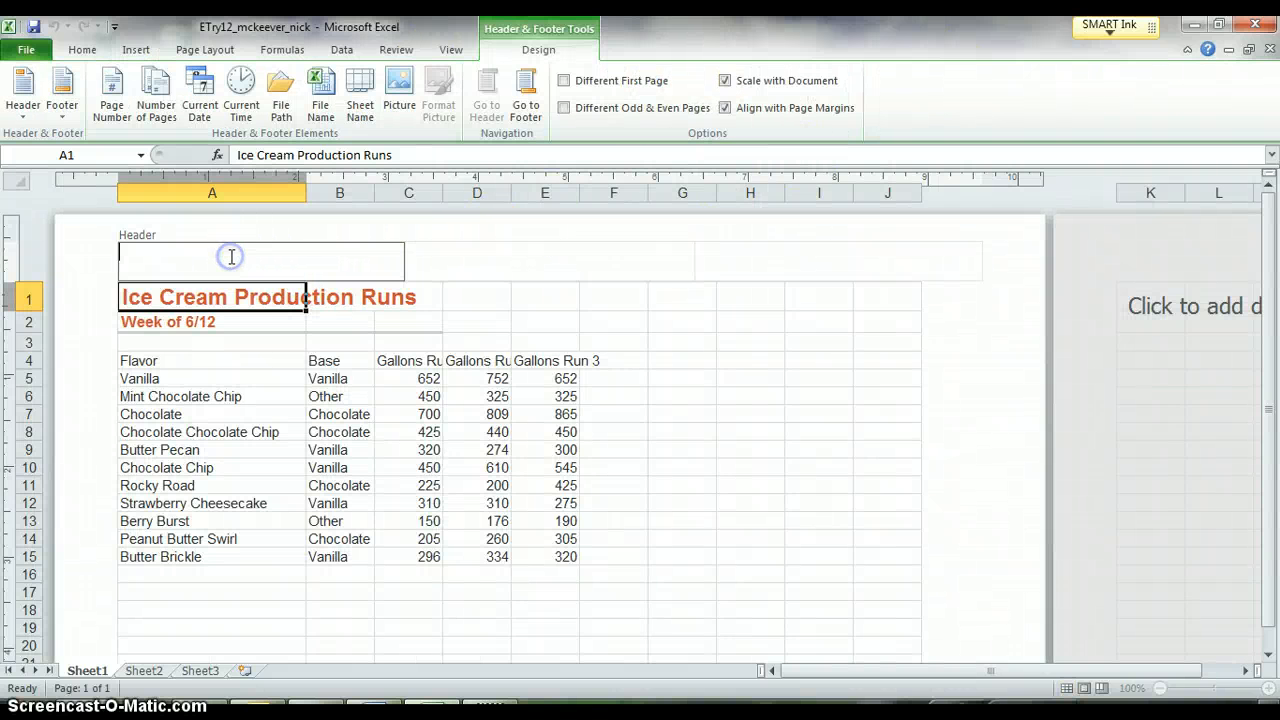
pyautogui.write('Mck')
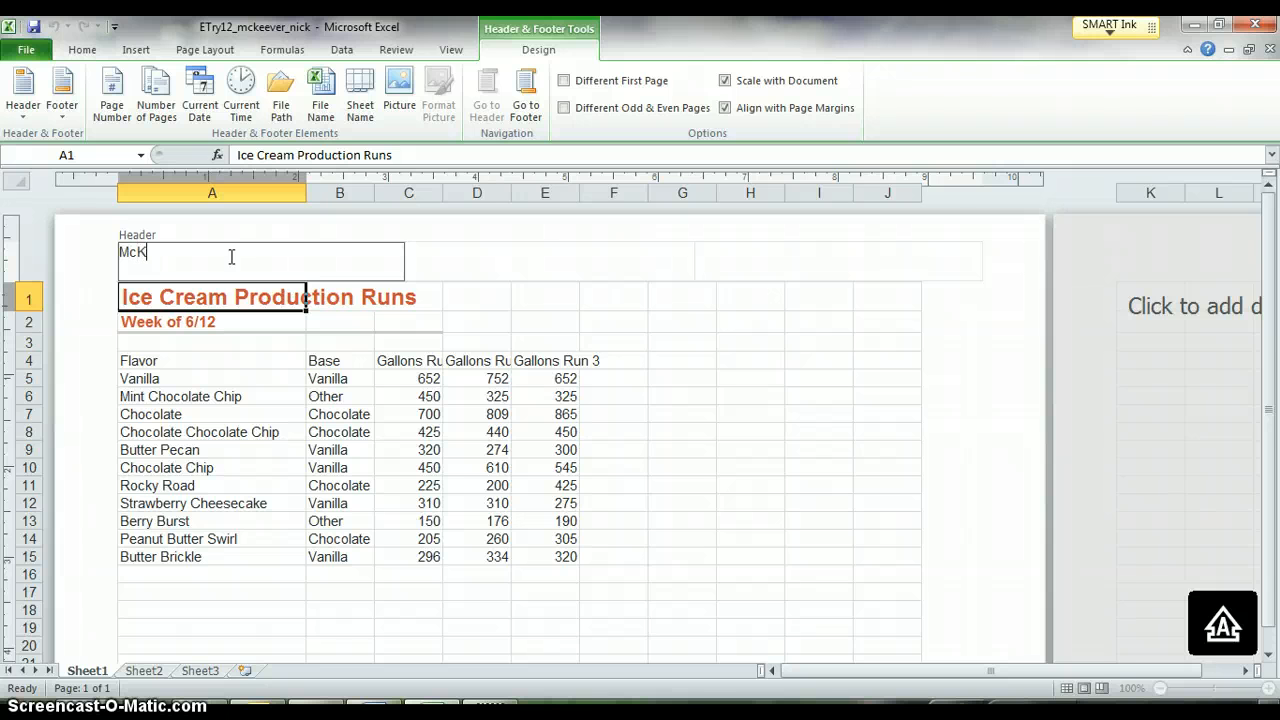
pyautogui.write('eever')
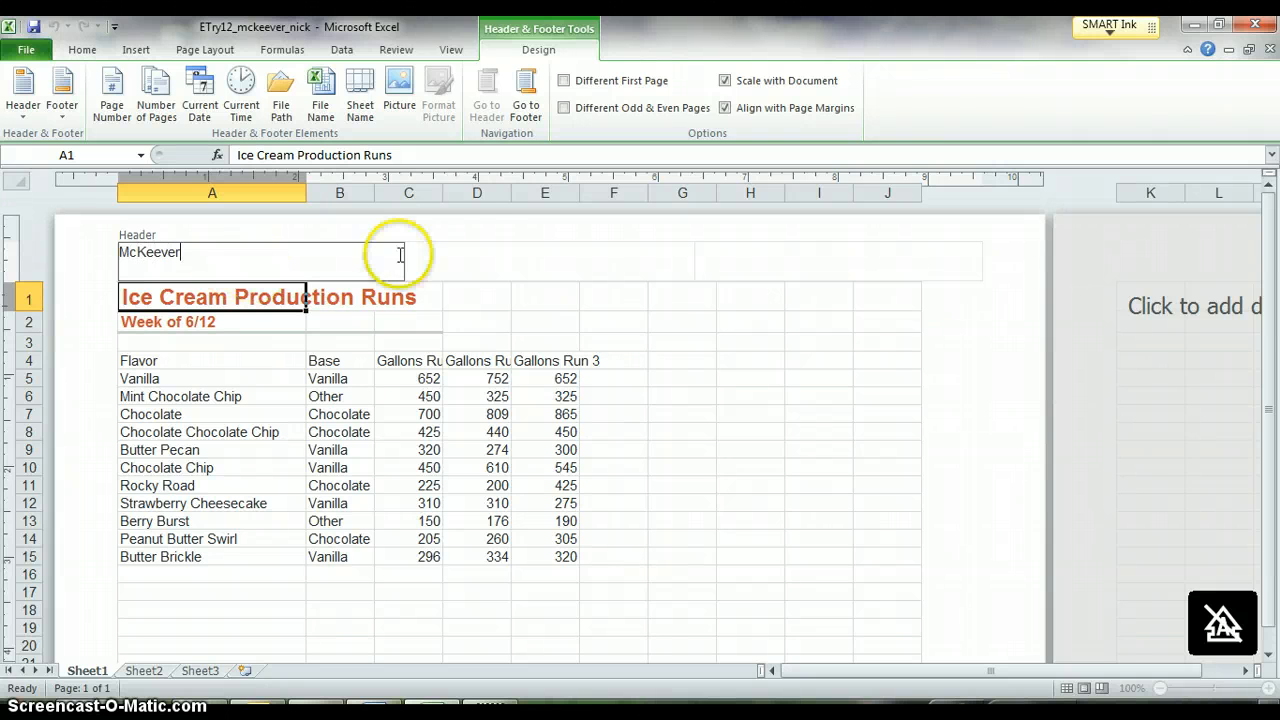
# Insert the current date in the header's center section and the page number in its right section.
pyautogui.click(491, 253)
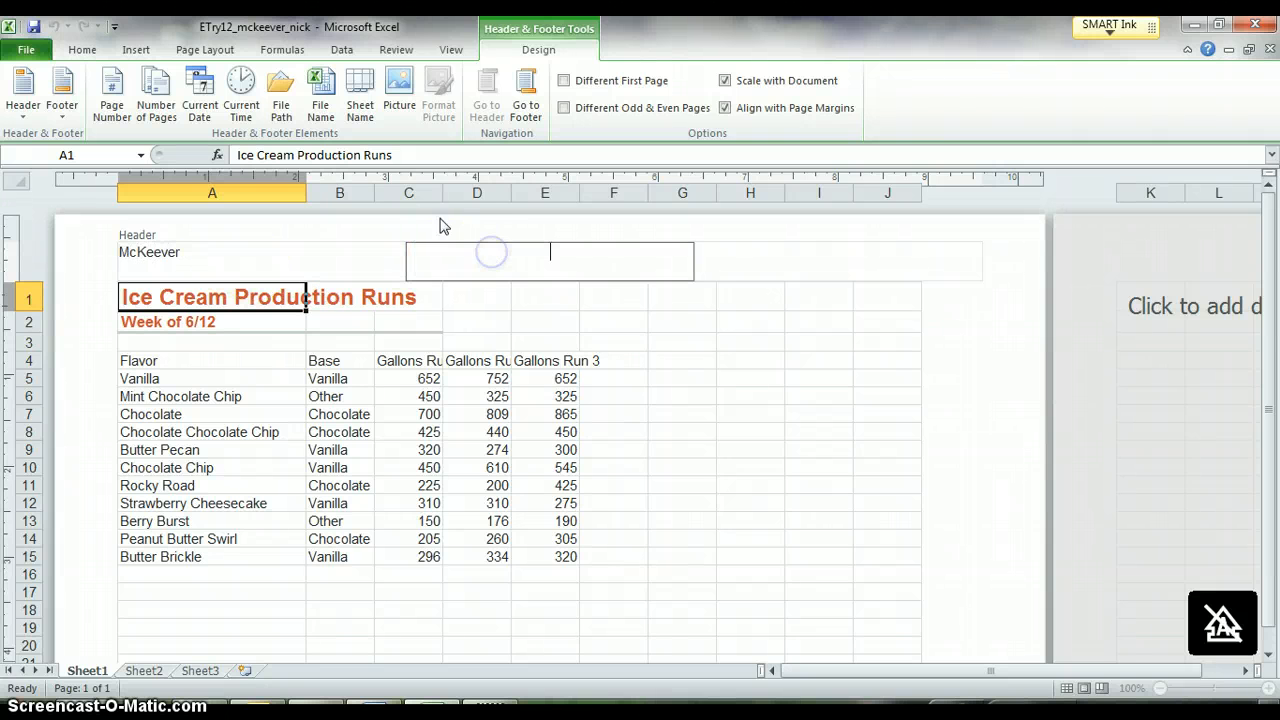
pyautogui.click(197, 85)
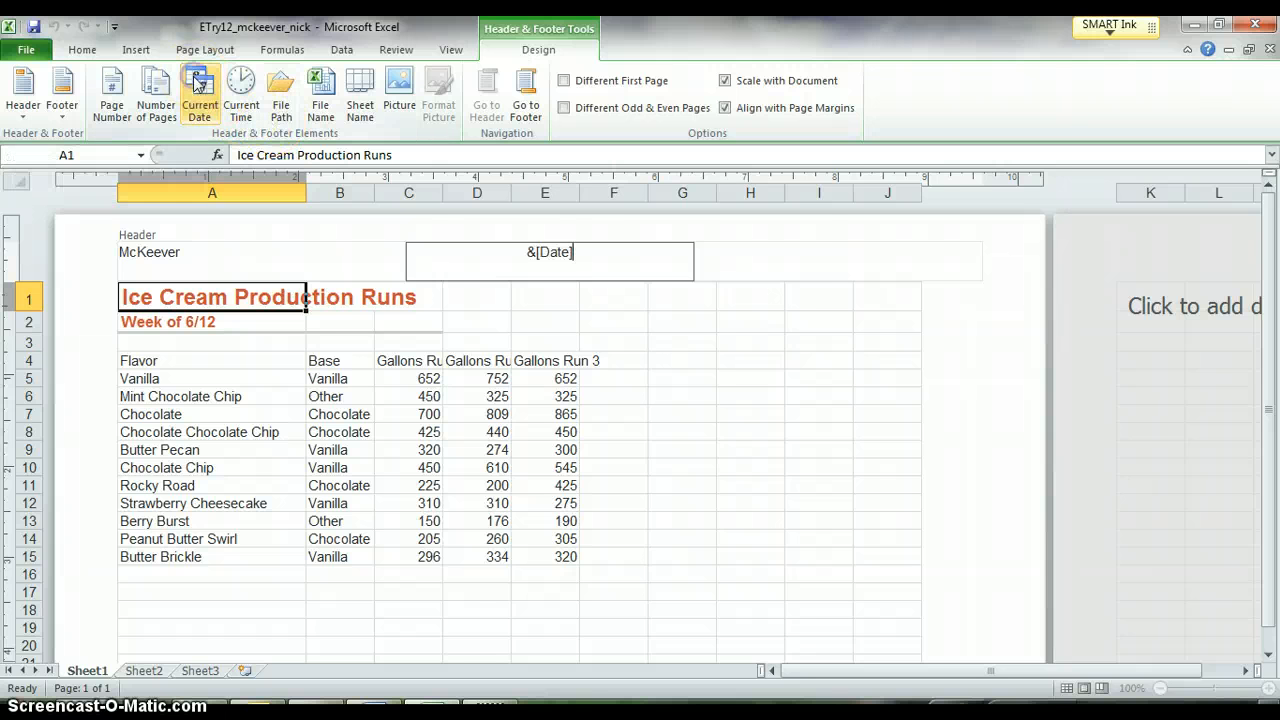
pyautogui.click(815, 249)
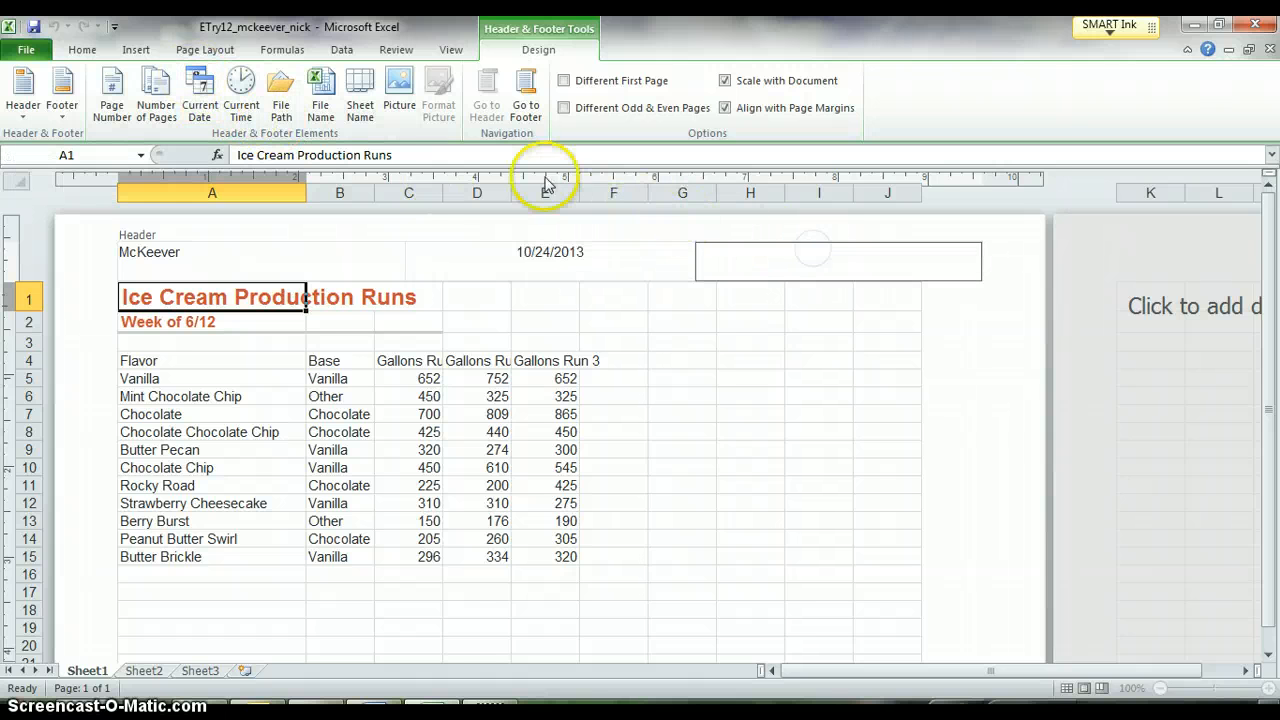
pyautogui.click(111, 95)
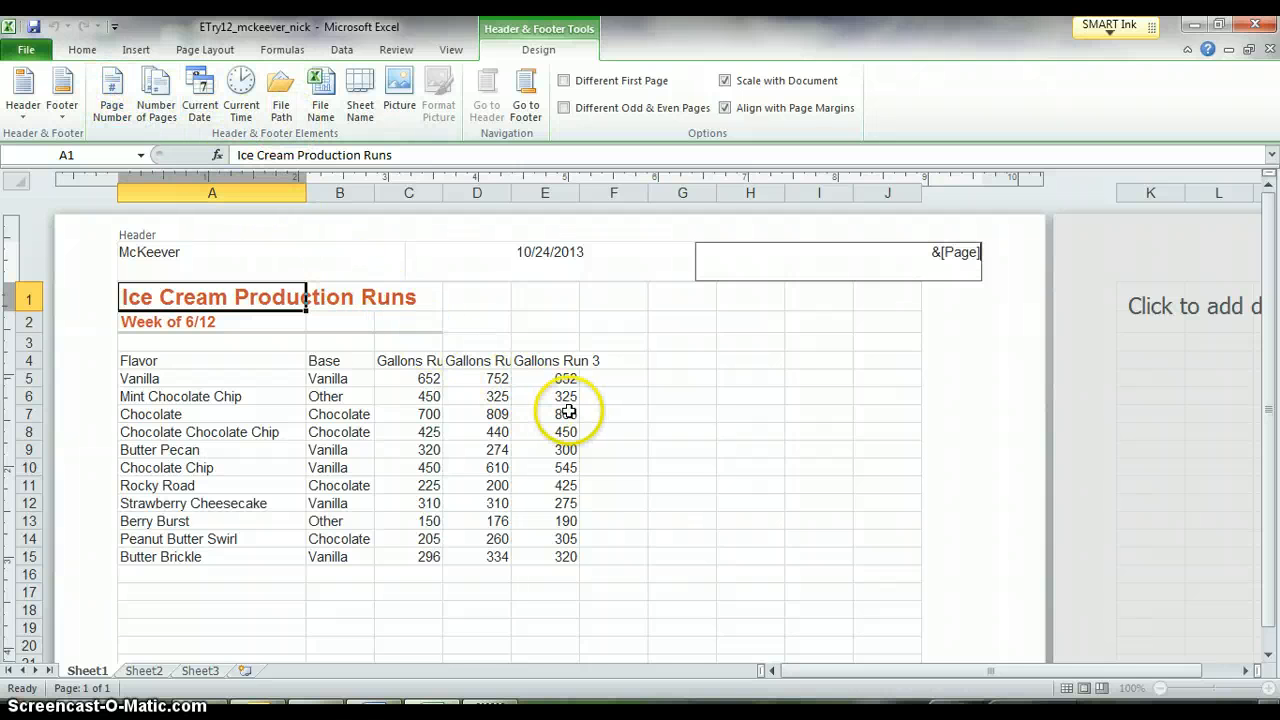
pyautogui.click(661, 410)
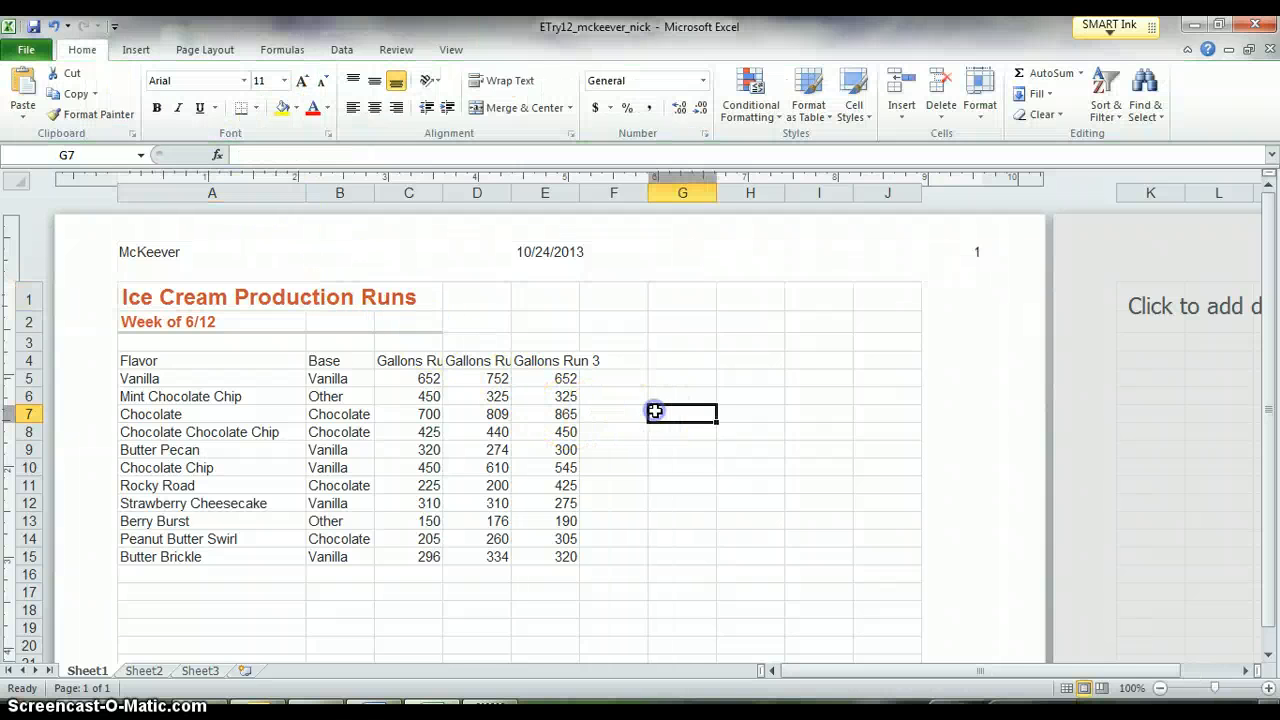
# Convert A4:E15 into a table with headers and apply the medium style with a black header, gray banded rows and cell borders.
pyautogui.click(408, 412)
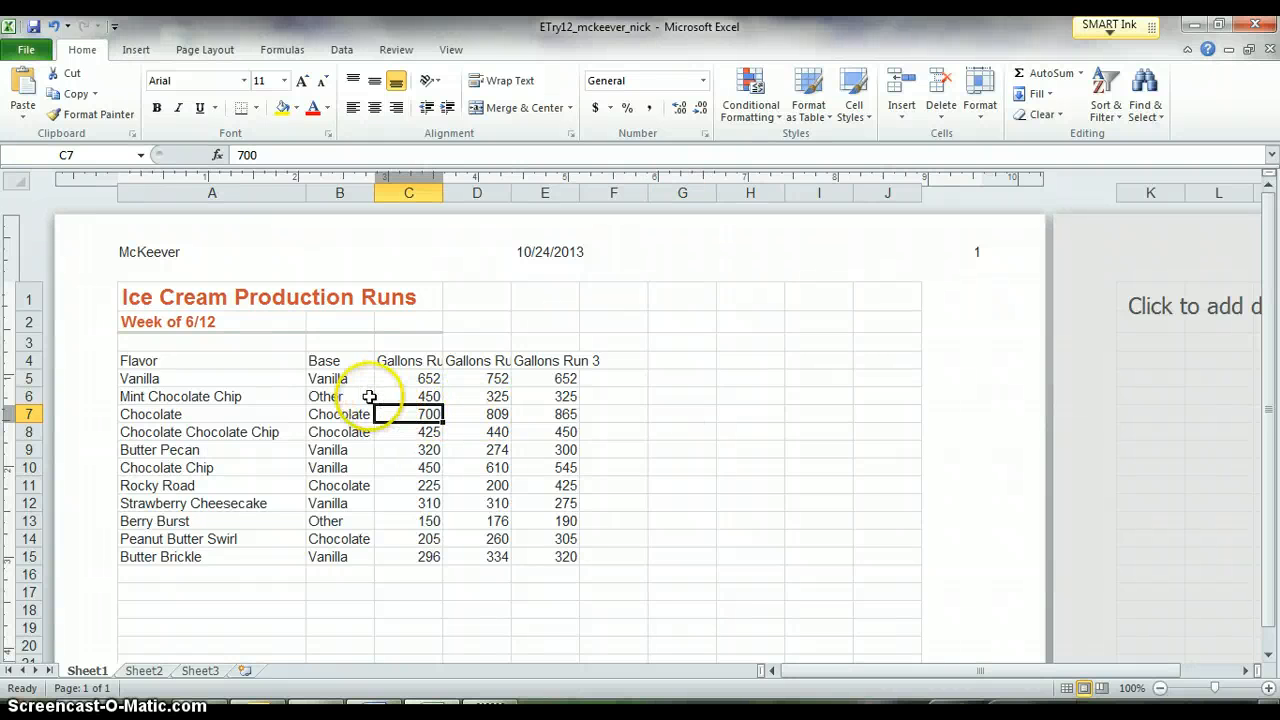
pyautogui.click(355, 412)
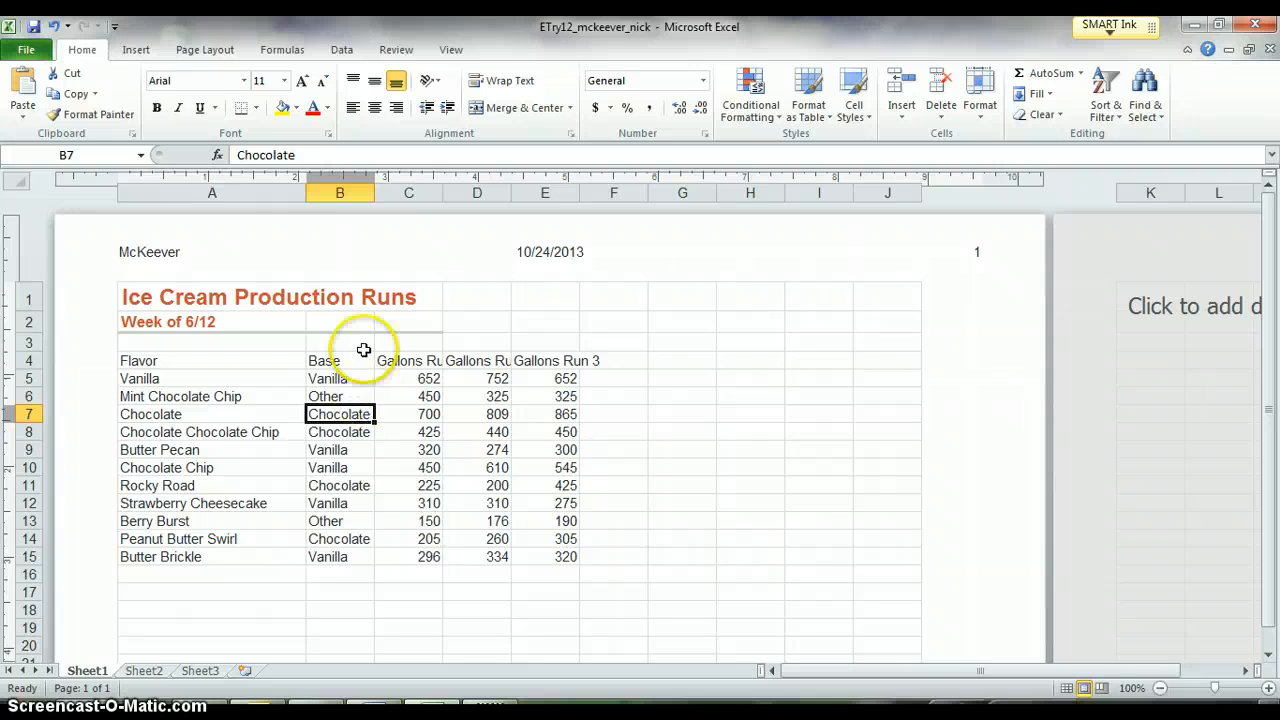
pyautogui.click(138, 50)
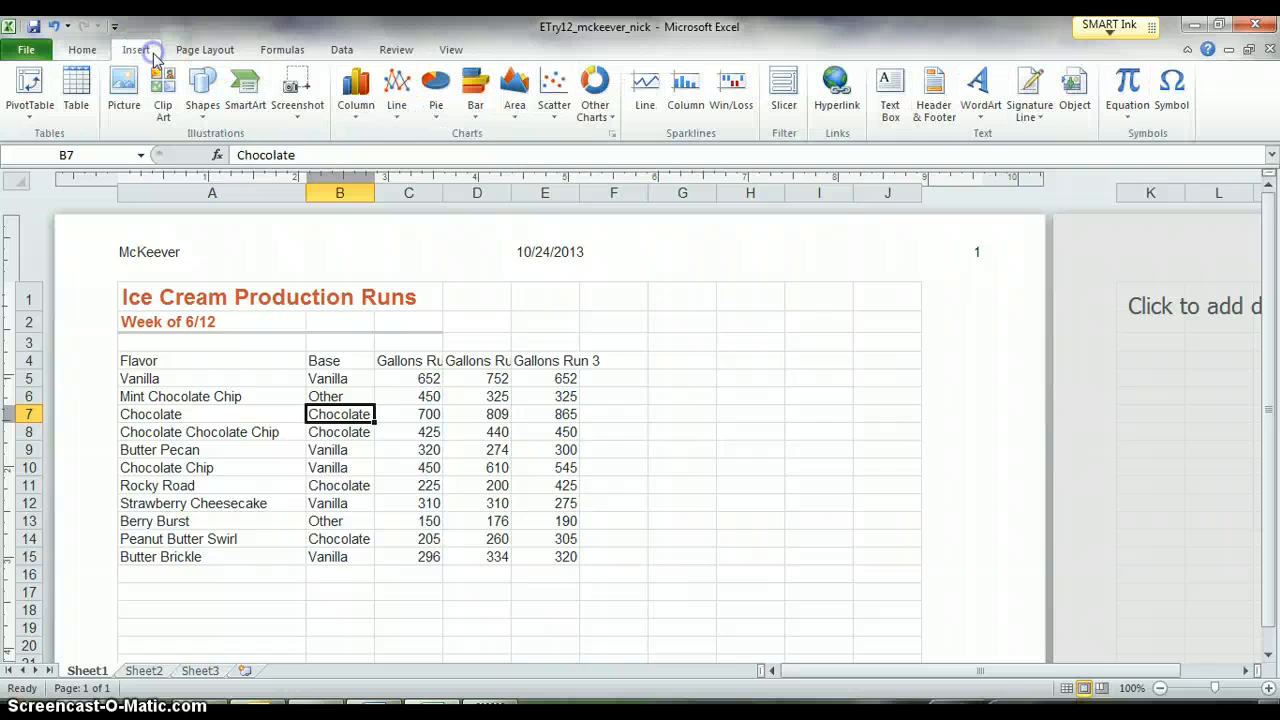
pyautogui.click(80, 86)
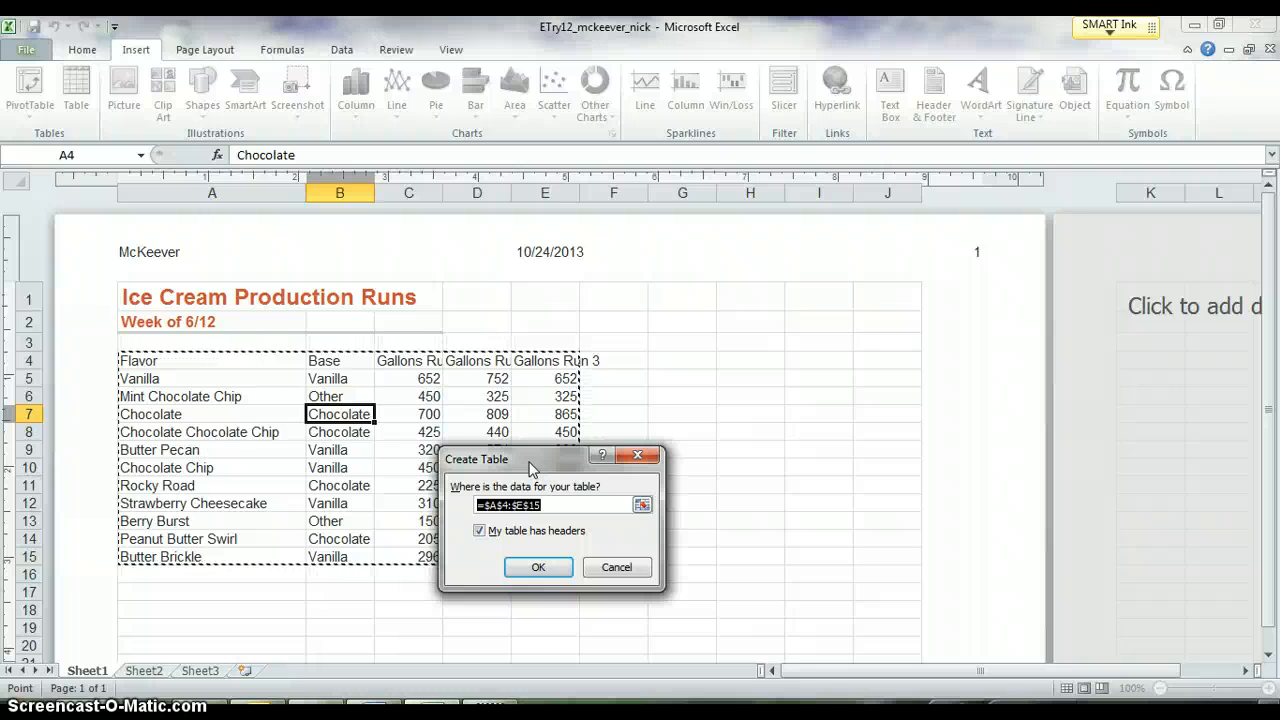
pyautogui.click(552, 575)
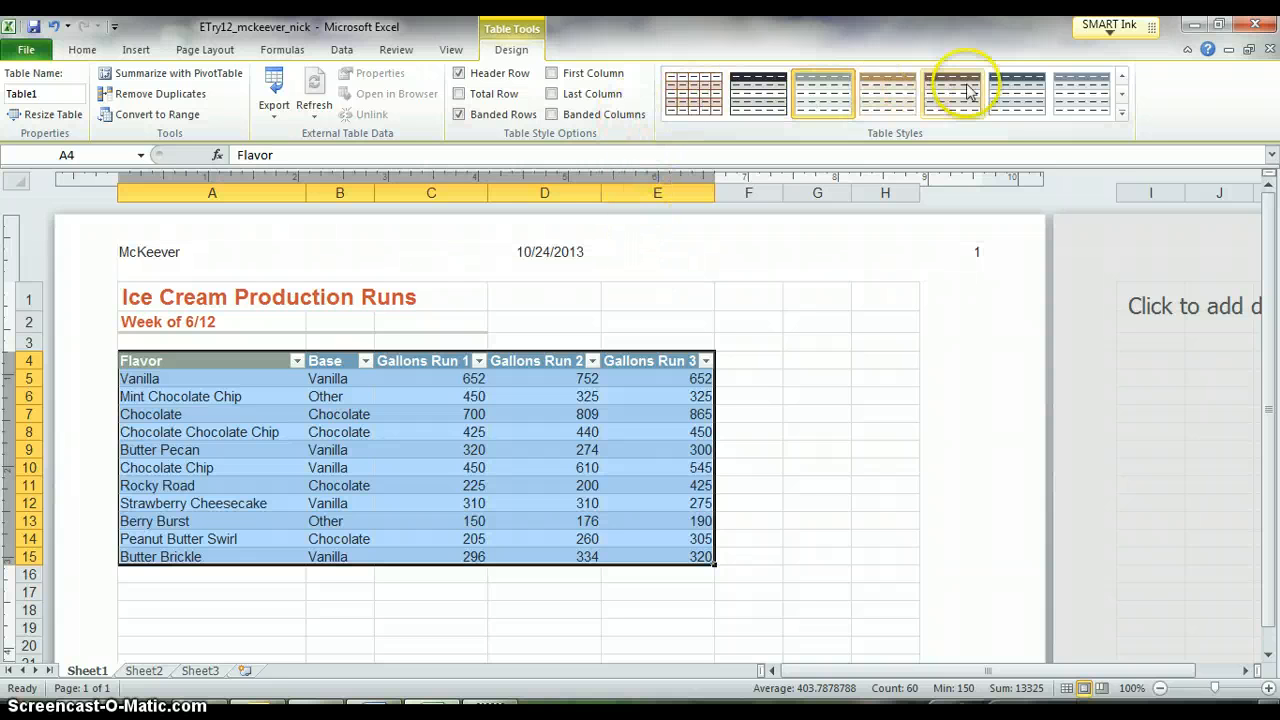
pyautogui.click(1123, 119)
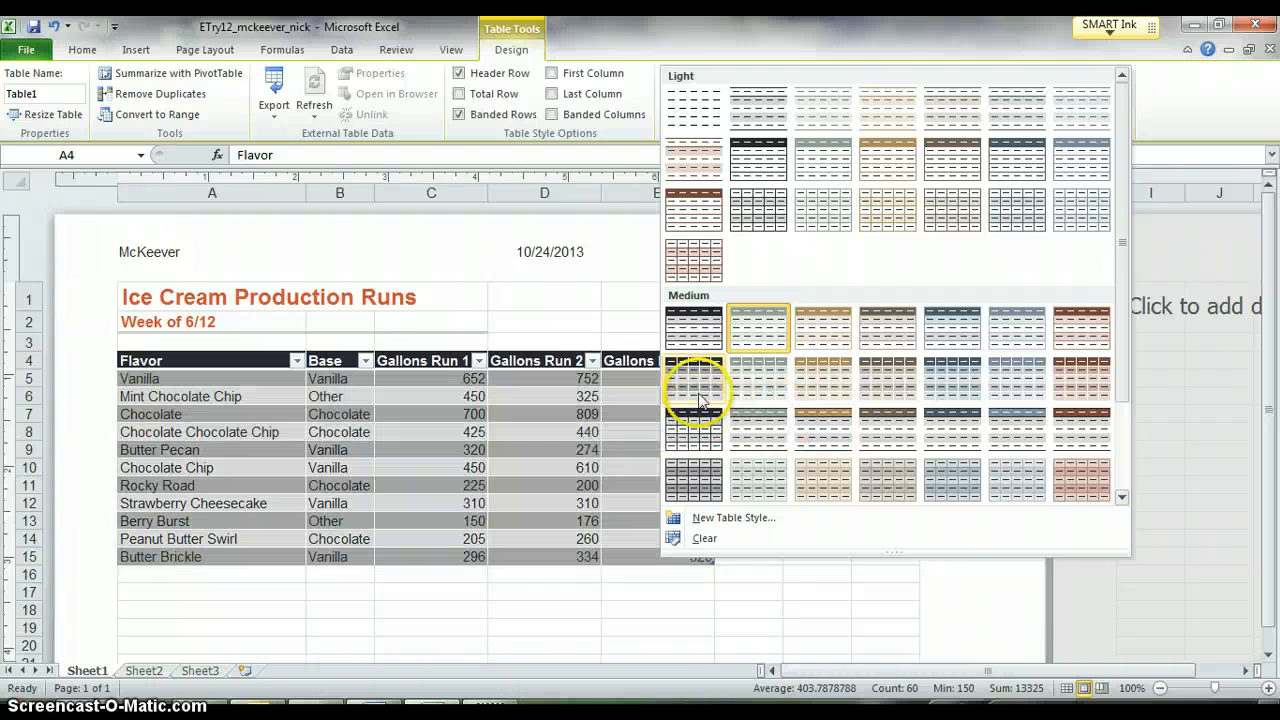
pyautogui.click(697, 421)
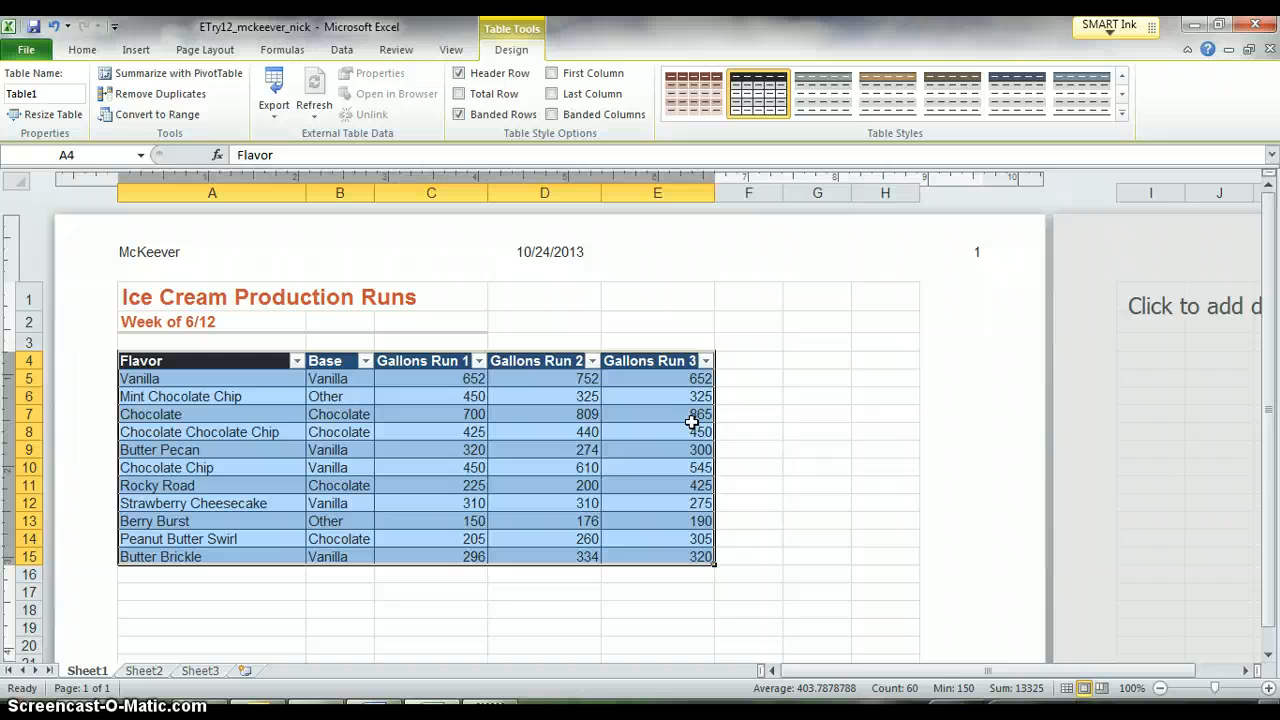
# Enter the formula =[Gallons Run 1] +[Gallons Run 2] +[Gallons Run 3] in cell F5 beside the table.
pyautogui.click(767, 381)
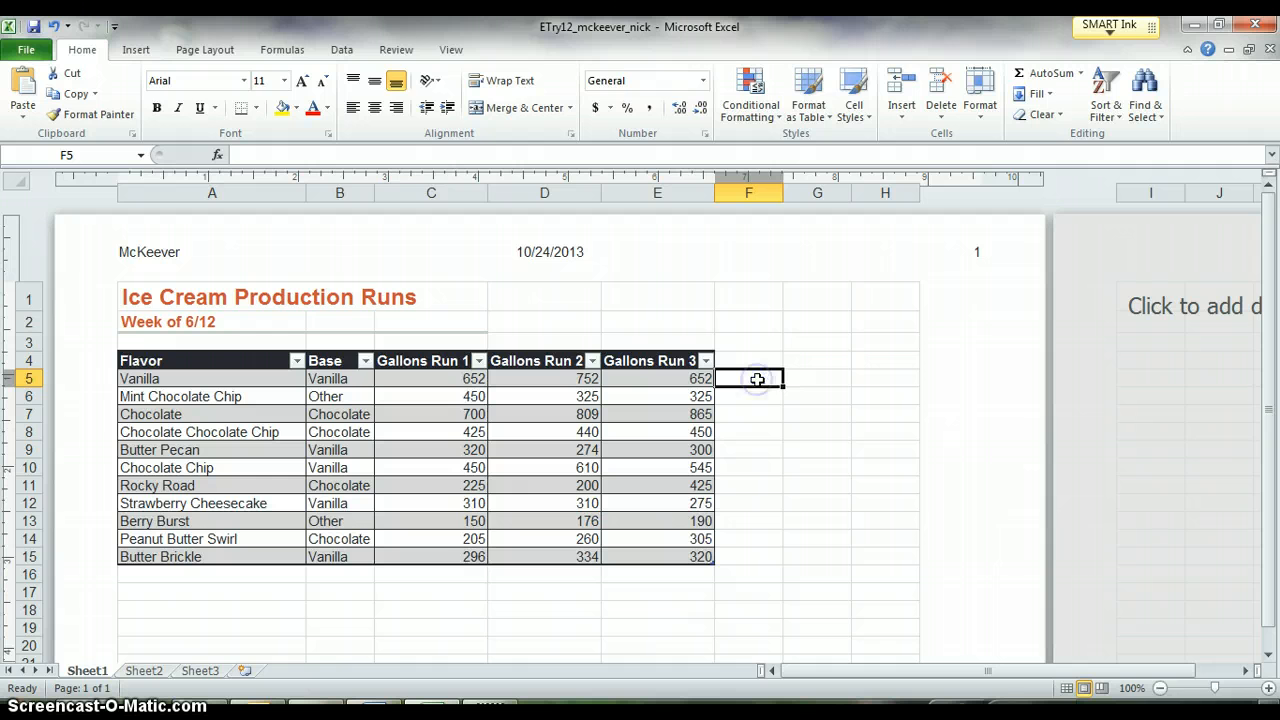
pyautogui.write('=')
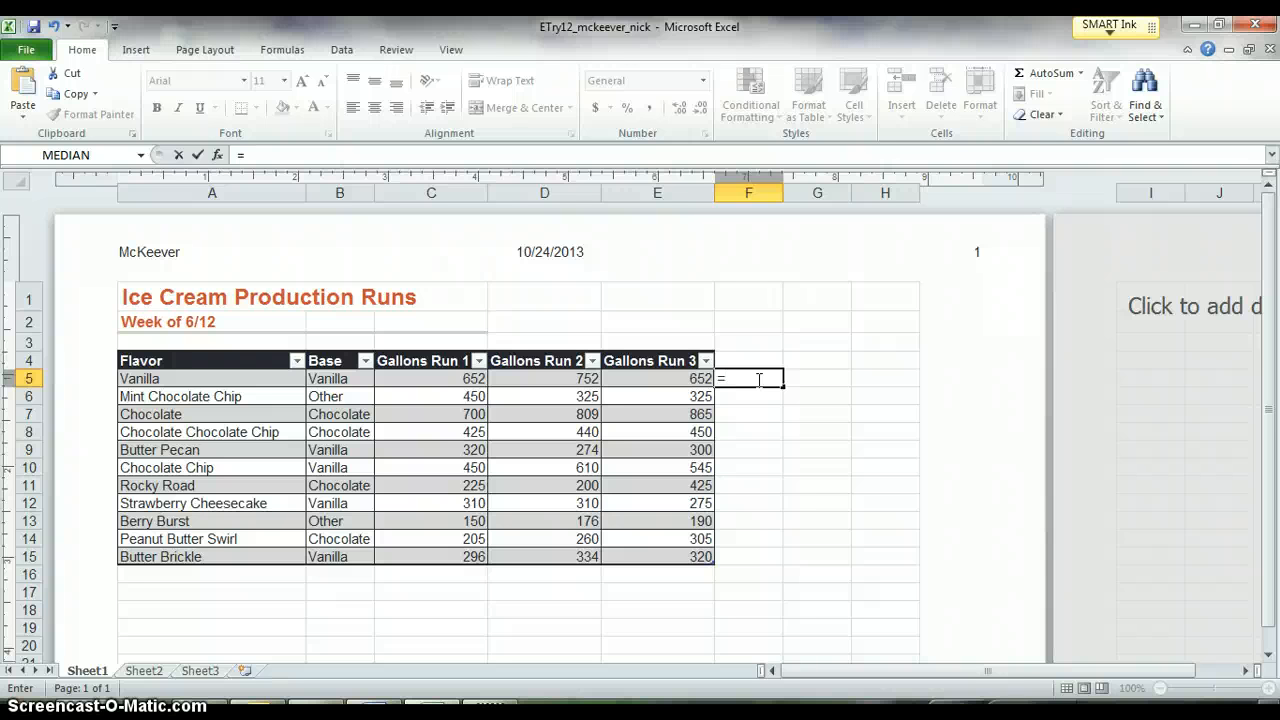
pyautogui.write('[G')
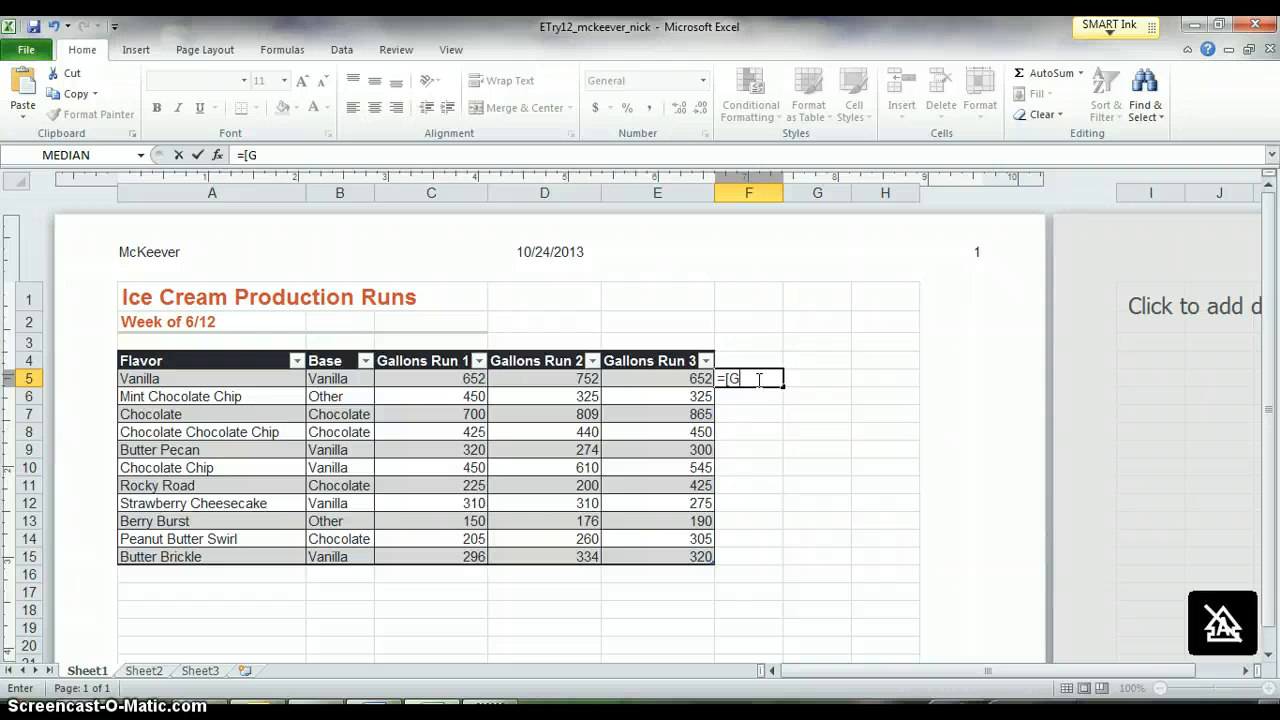
pyautogui.write('allons Run 1')
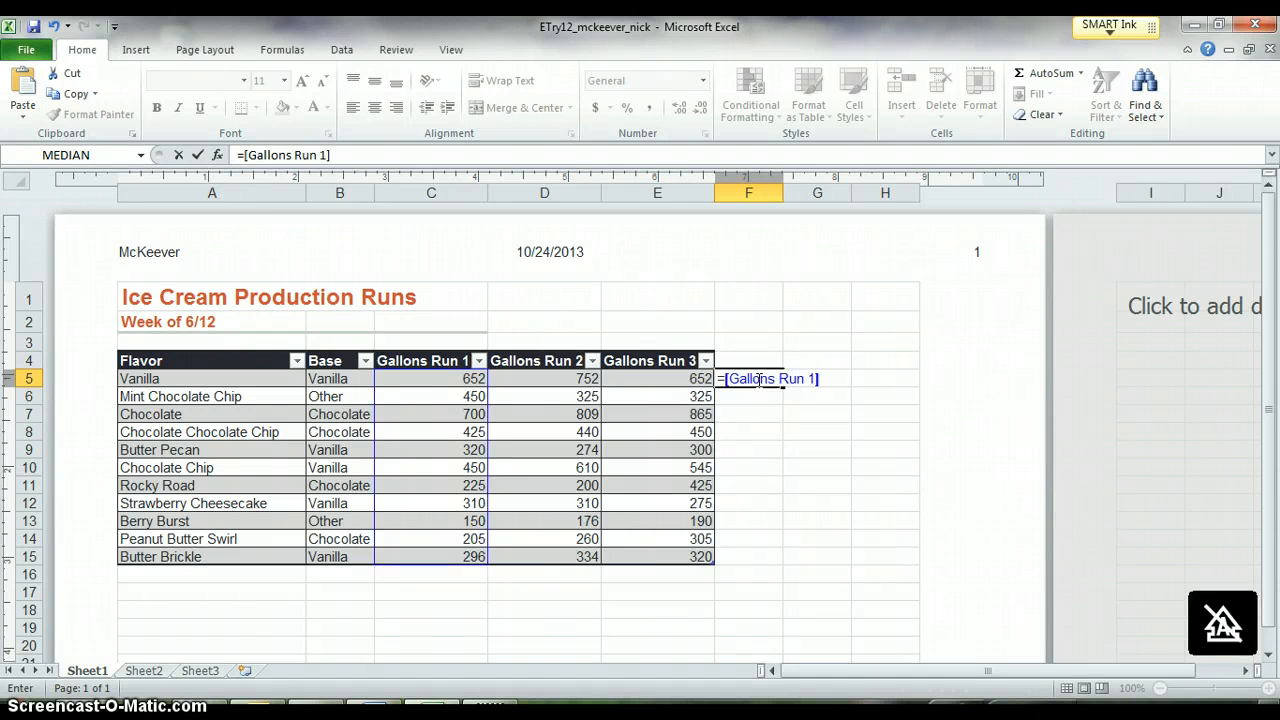
pyautogui.write('] +[Gallons Run ')
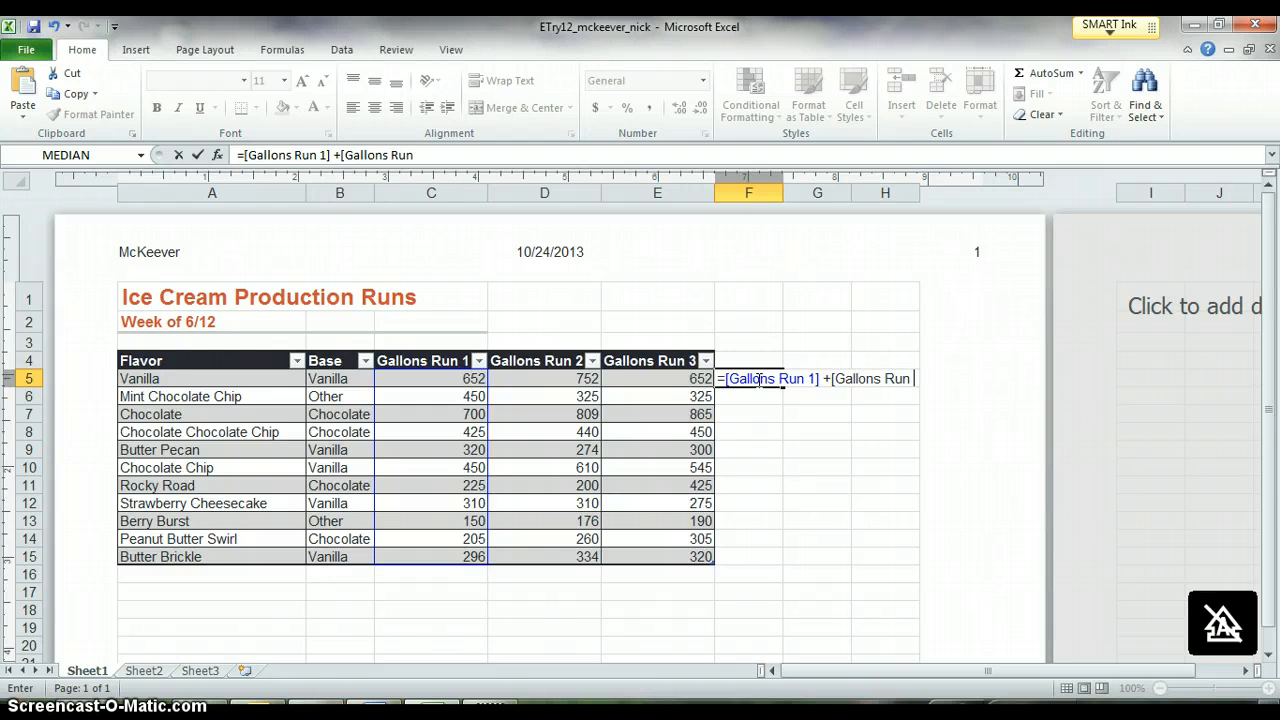
pyautogui.write('2]')
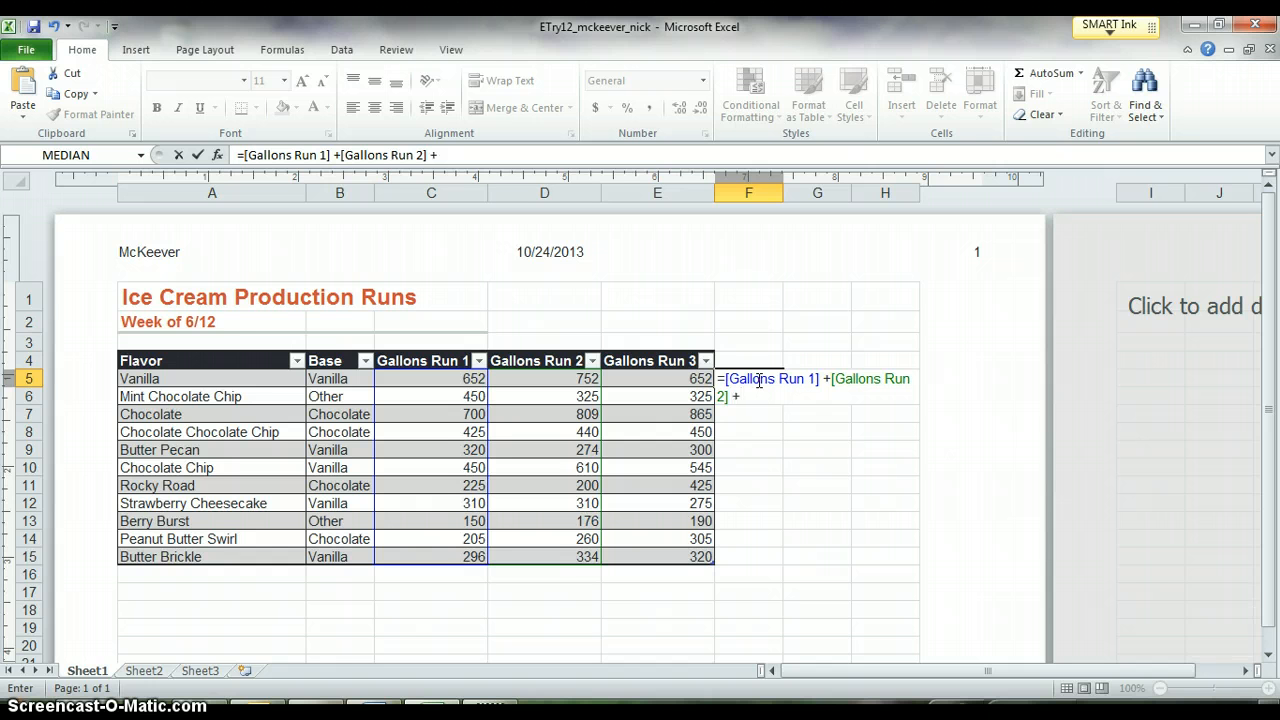
pyautogui.write(' +[Gallons')
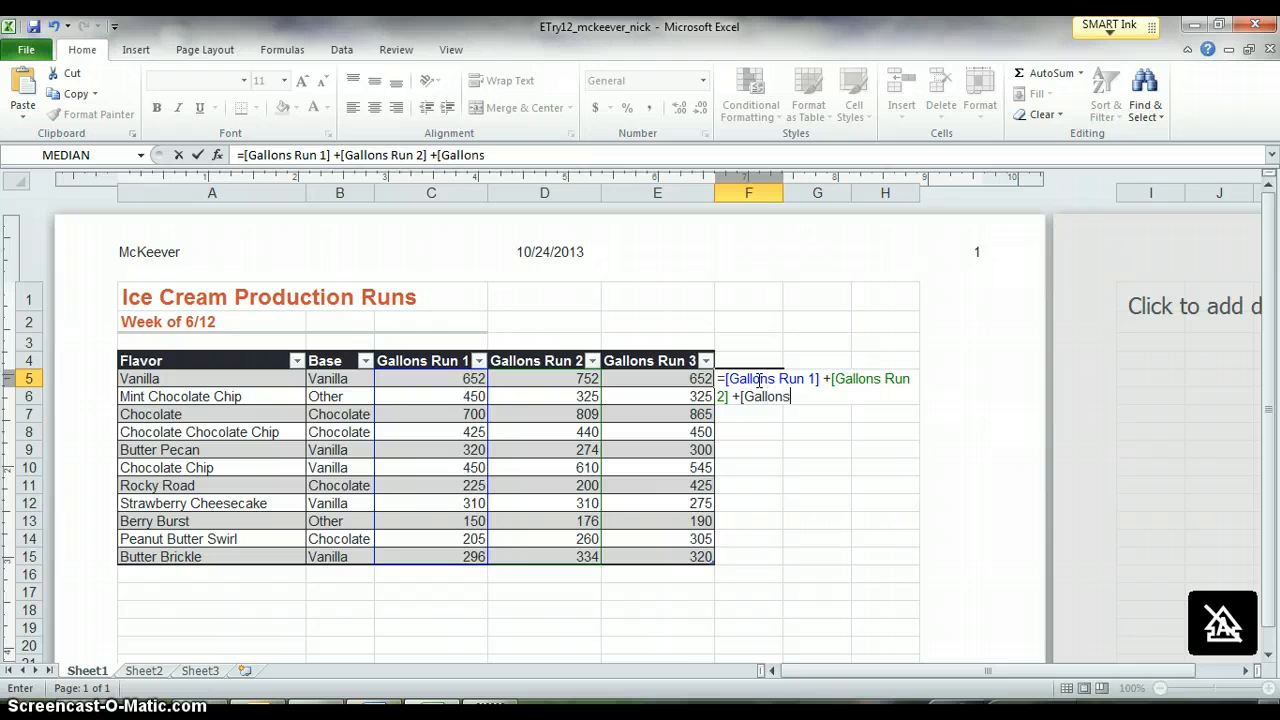
pyautogui.write(' Run 3]')
pyautogui.press('Return')
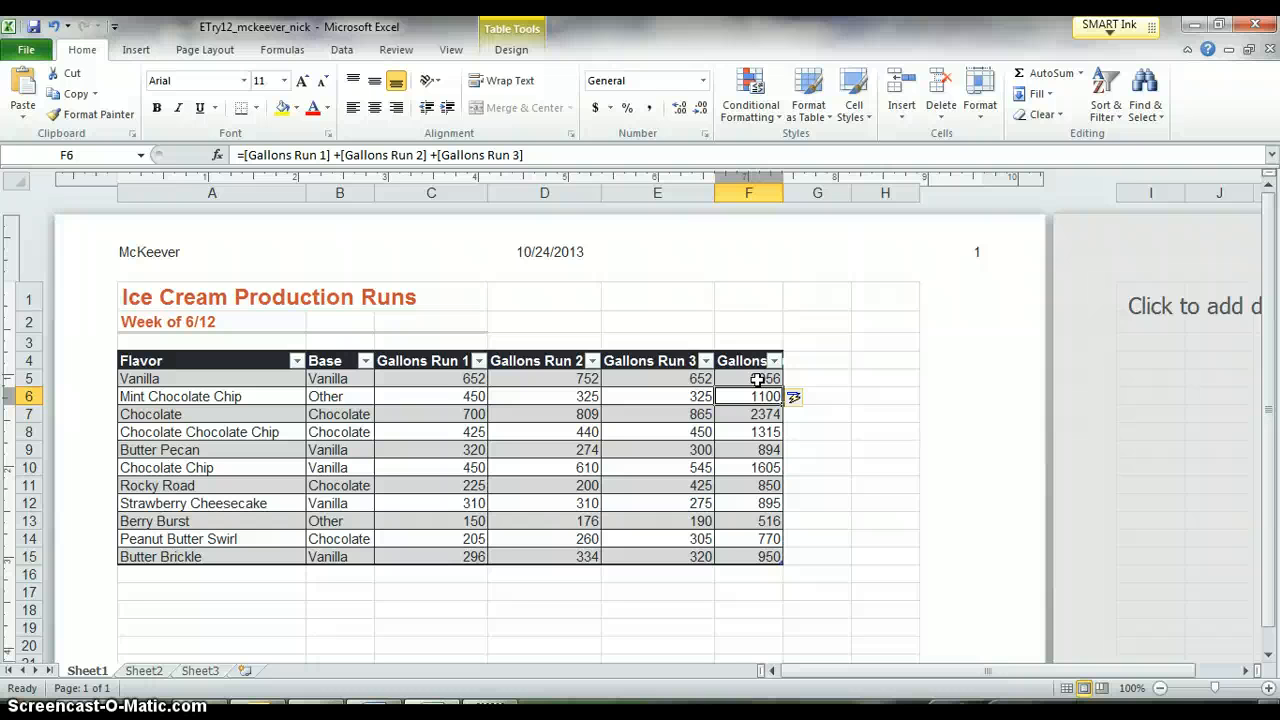
# Undo the addition formula and the table column it filled, leaving F5 empty.
pyautogui.hotkey('ctrl', 'z')
pyautogui.hotkey('ctrl', 'z')
pyautogui.hotkey('ctrl', 'z')
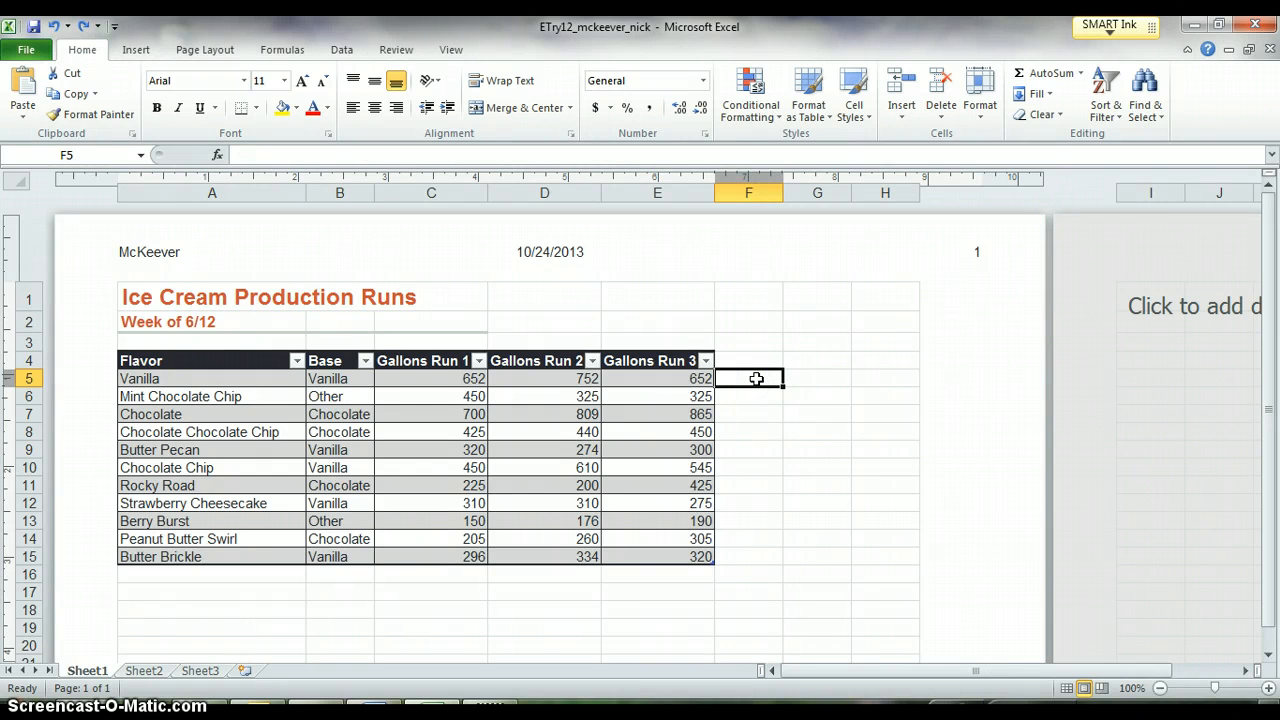
# Use AutoSum in F5 to total Gallons Run 1 through Gallons Run 3 as a calculated table column.
pyautogui.click(1081, 73)
pyautogui.click(1039, 95)
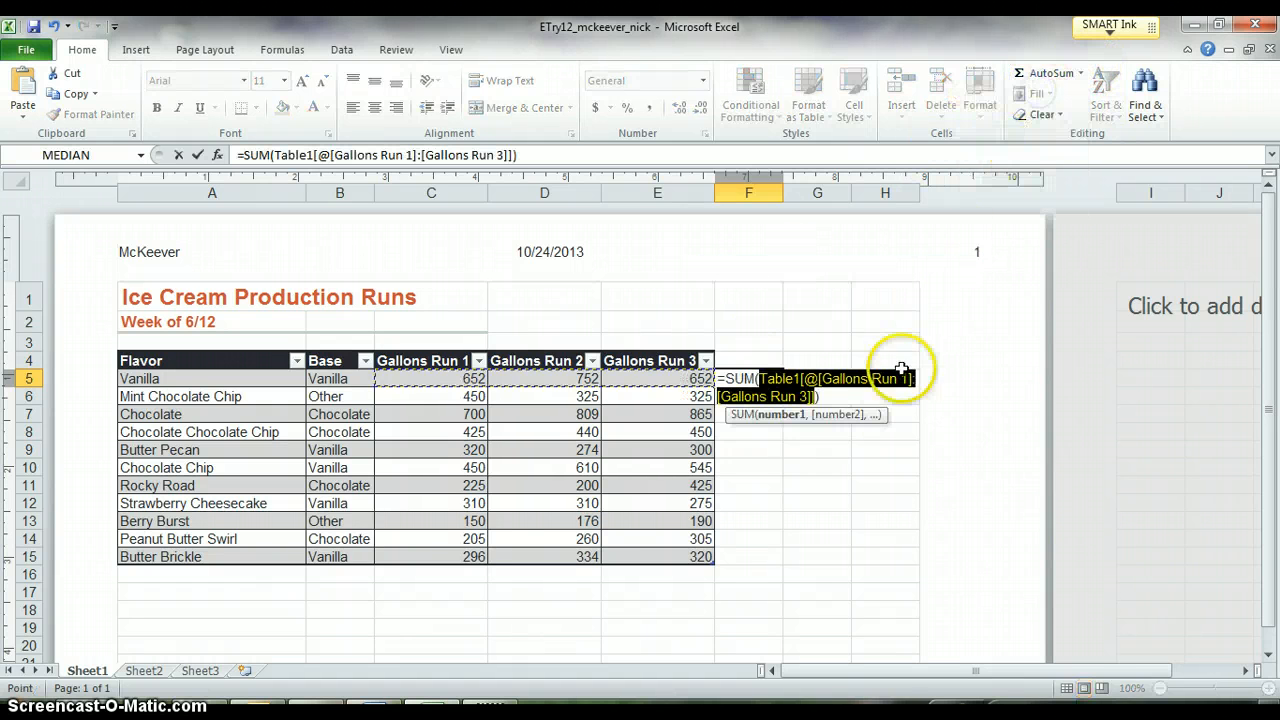
pyautogui.press('Return')
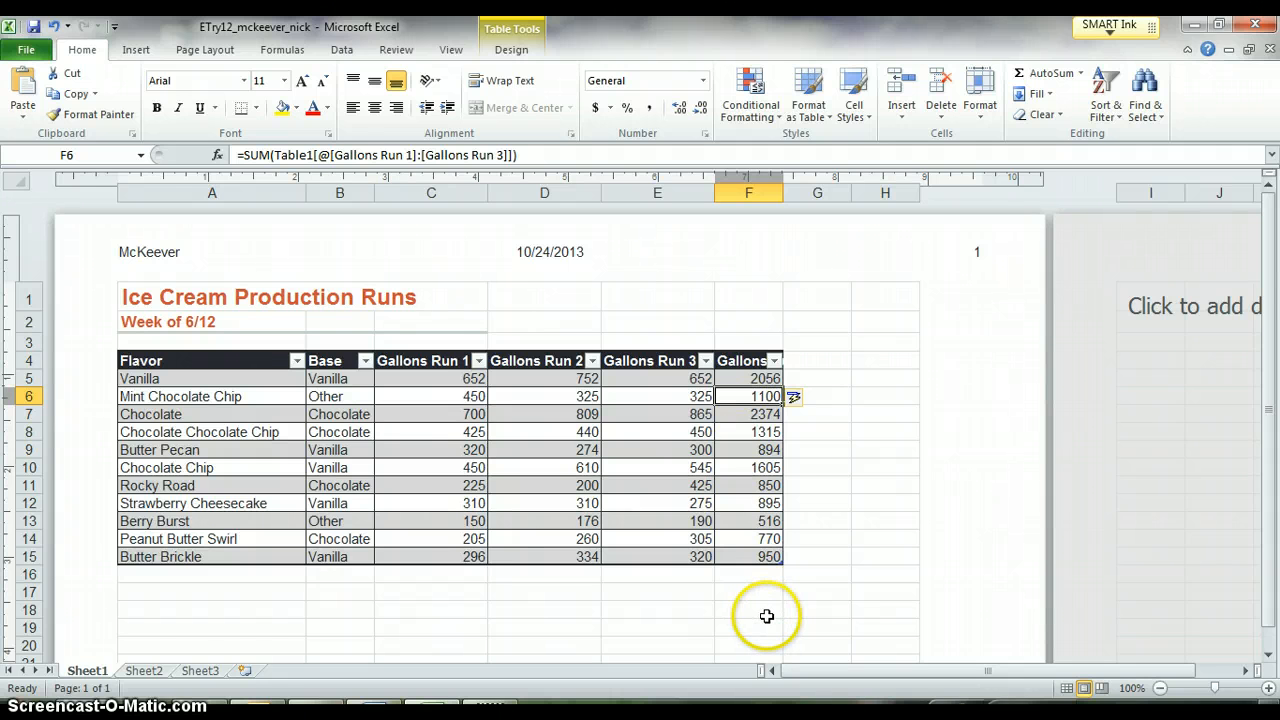
pyautogui.click(764, 572)
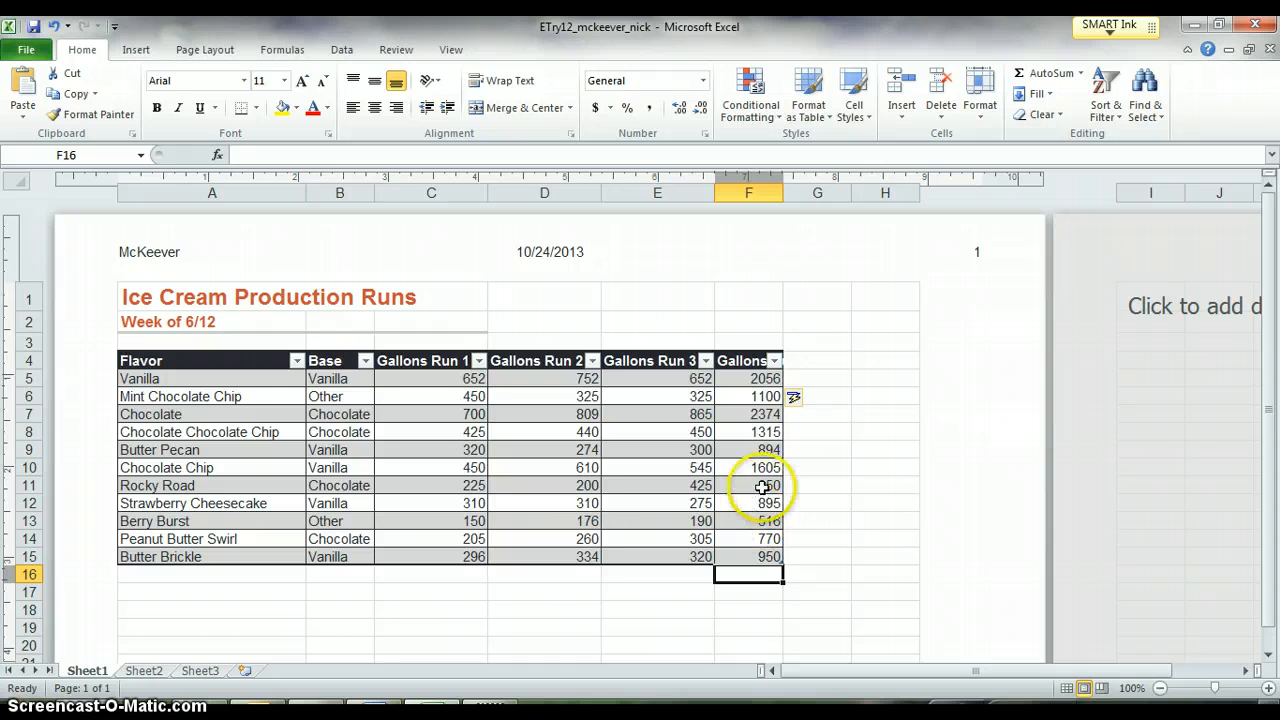
# Add a total row to the ice cream production table.
pyautogui.click(750, 486)
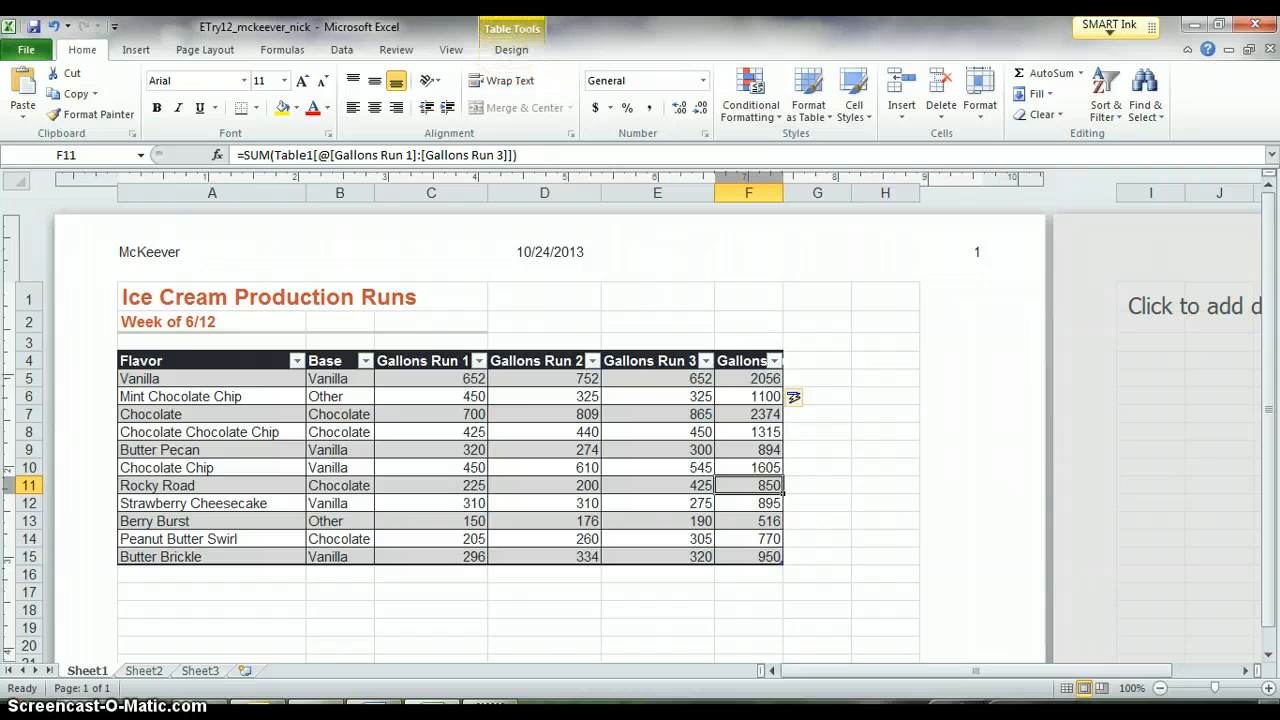
pyautogui.click(521, 50)
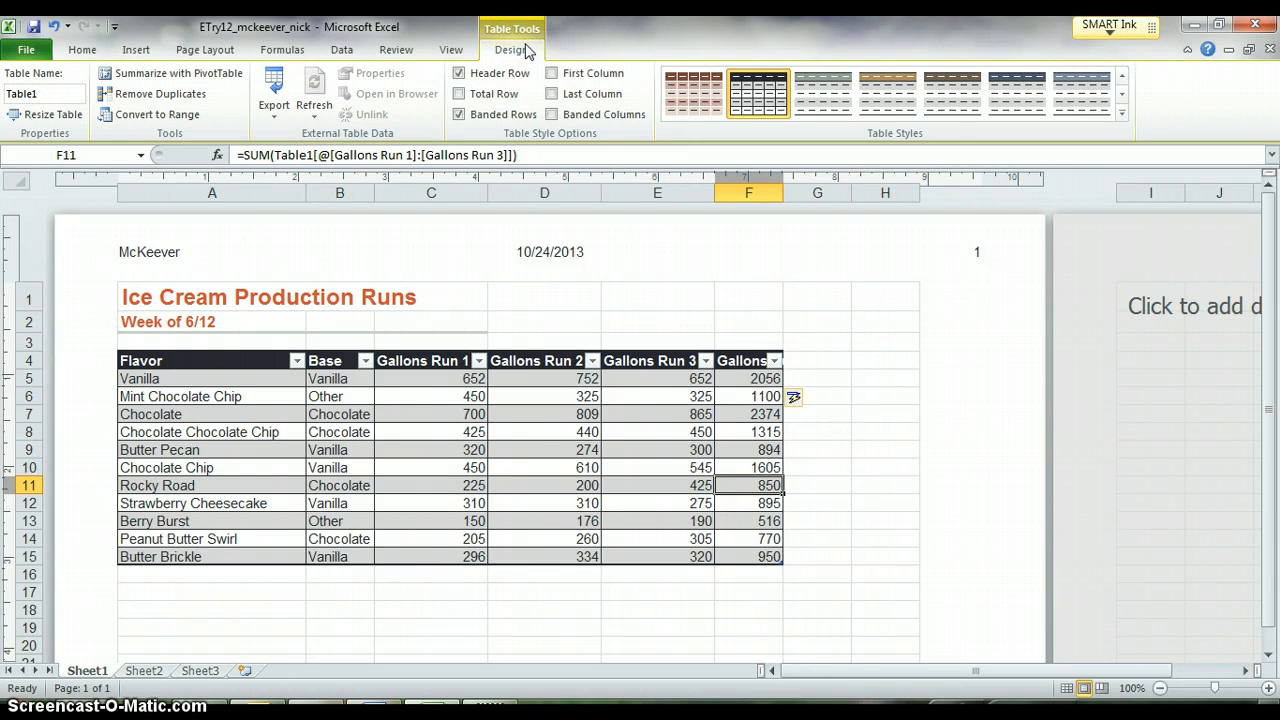
pyautogui.click(503, 95)
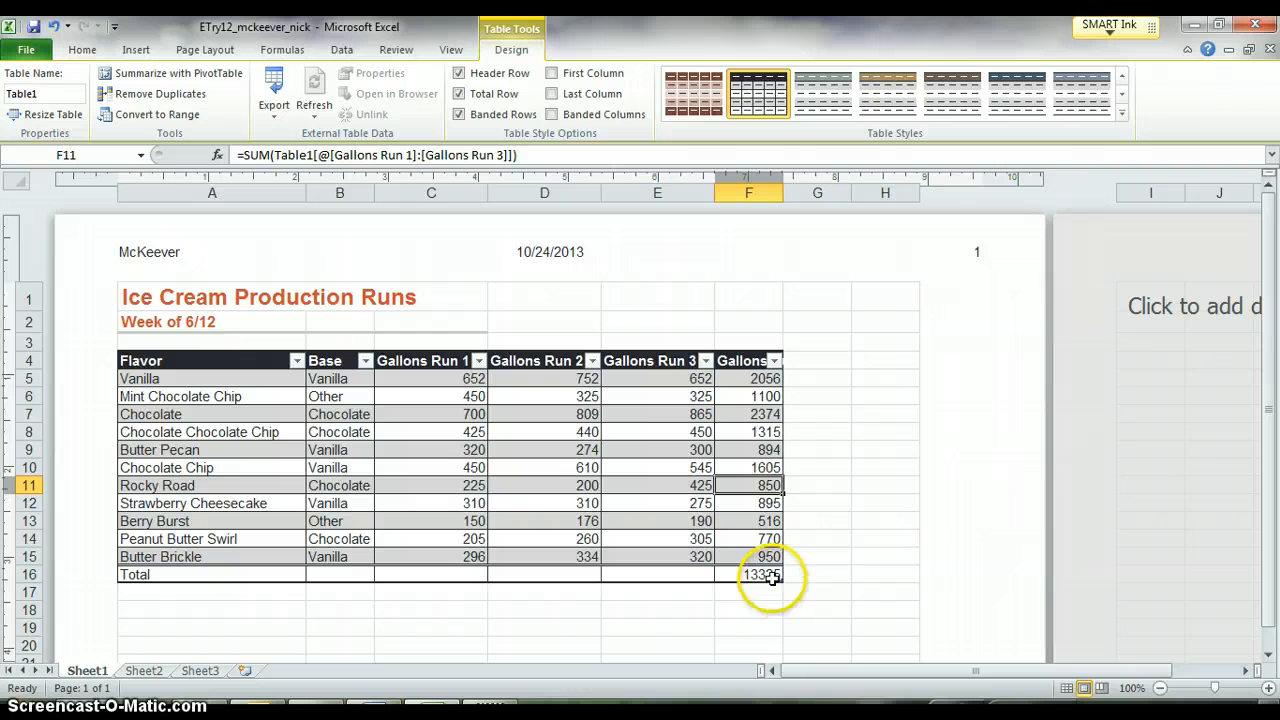
# Rename the header in F4 to Gallons Total and autofit the width of column F.
pyautogui.click(745, 359)
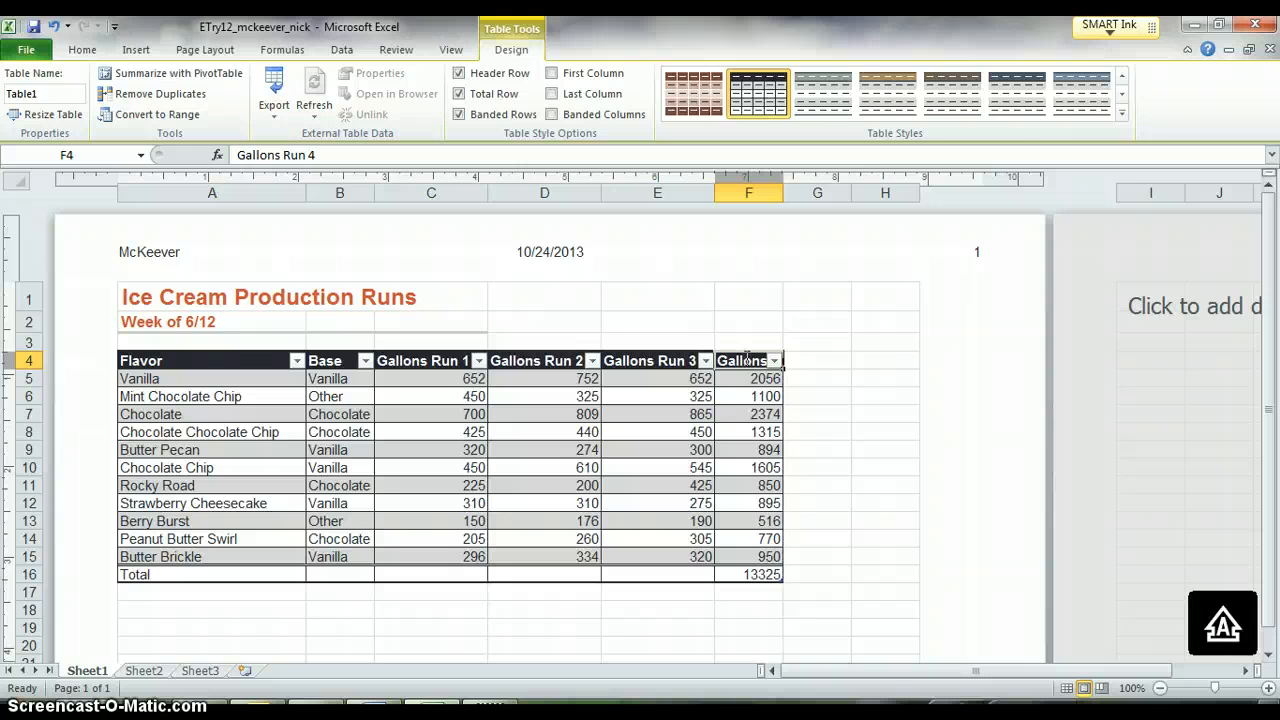
pyautogui.write('Gallons To')
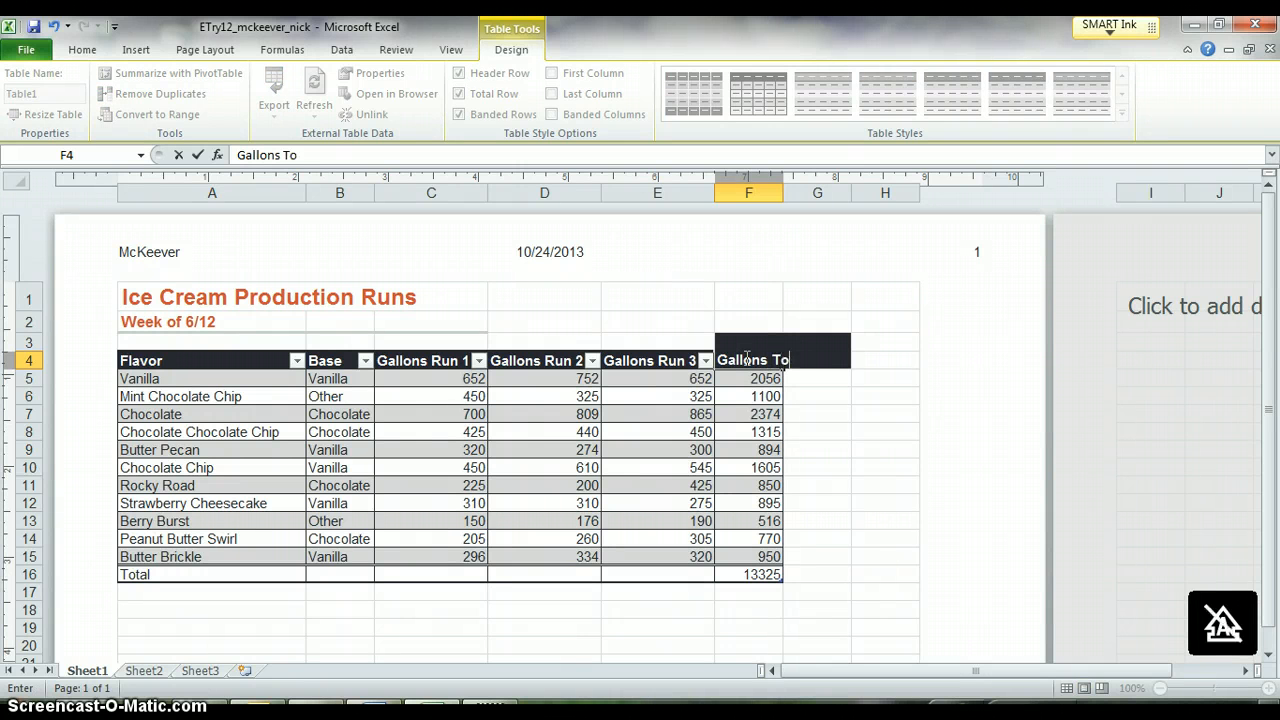
pyautogui.write('tal')
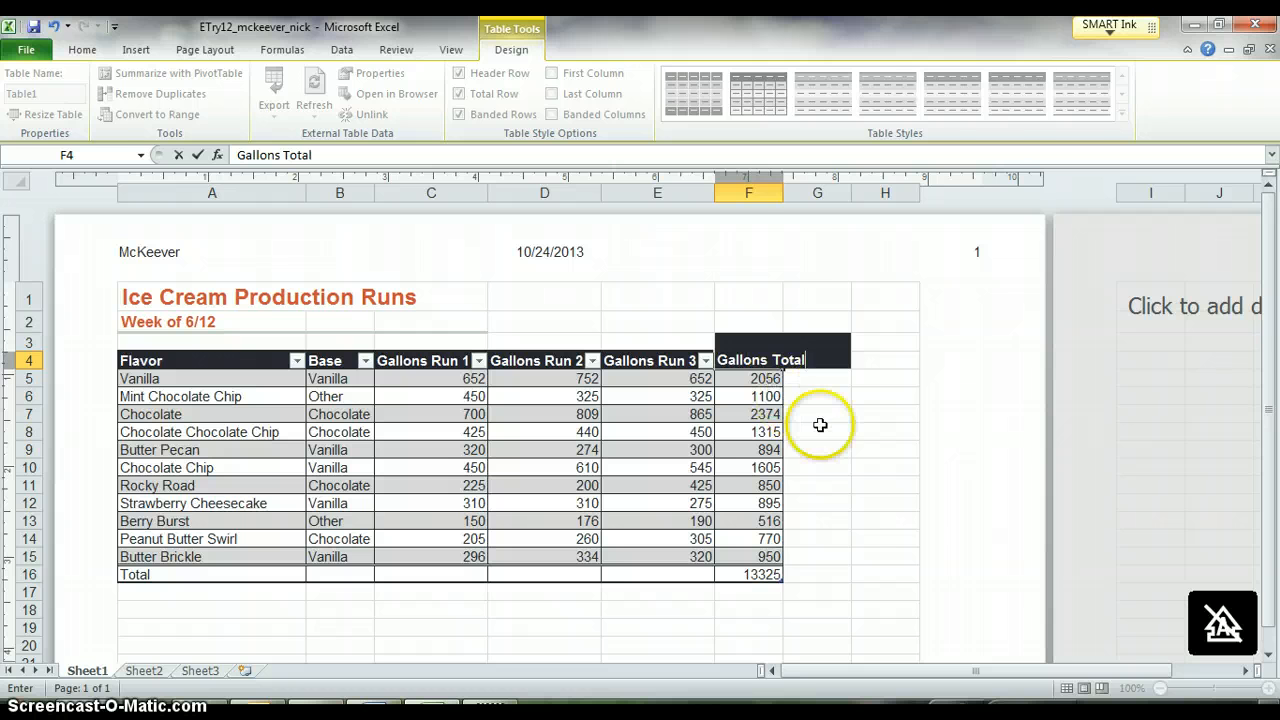
pyautogui.click(815, 430)
pyautogui.doubleClick(781, 193)
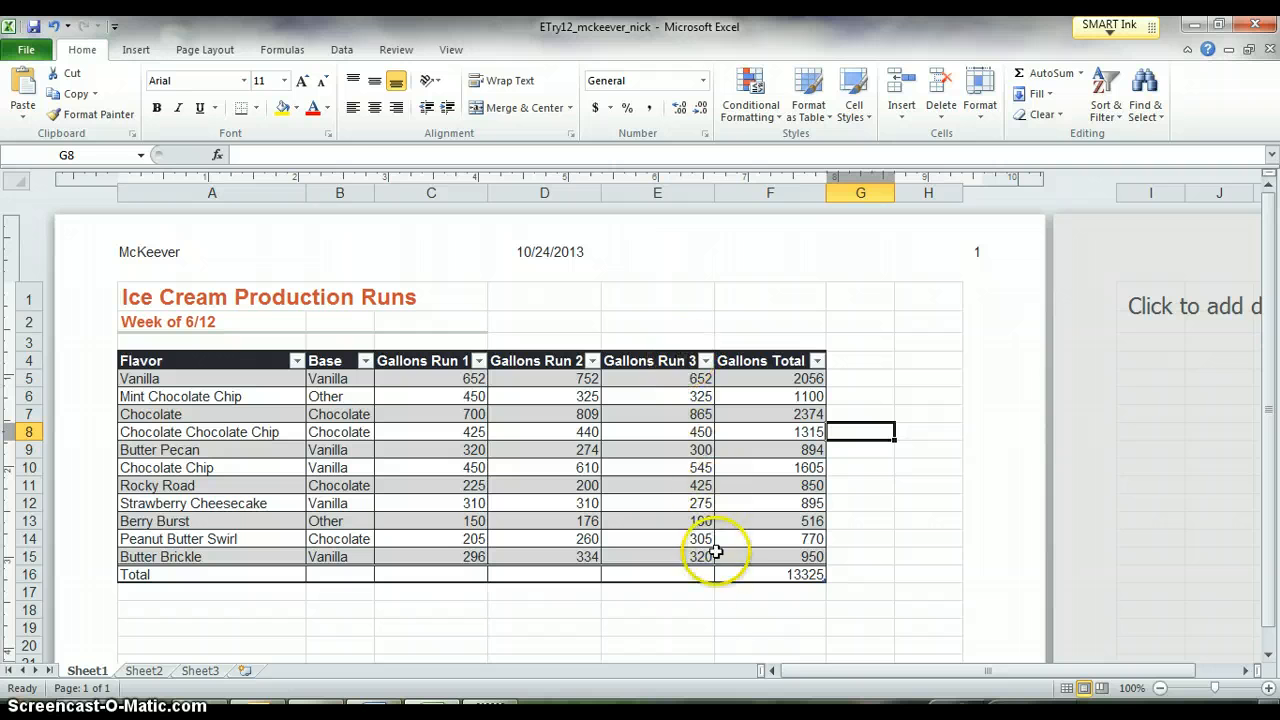
# Change the total row calculation for the Gallons Total column in F16 to Average.
pyautogui.click(759, 573)
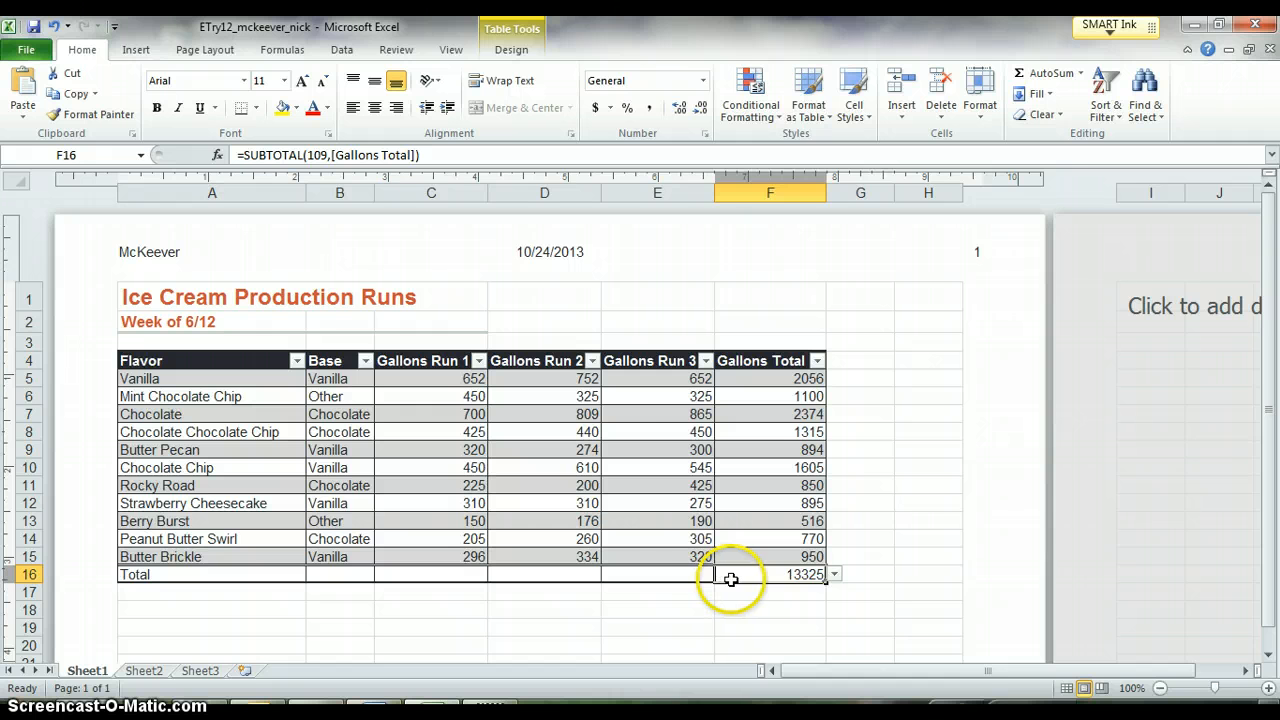
pyautogui.click(834, 575)
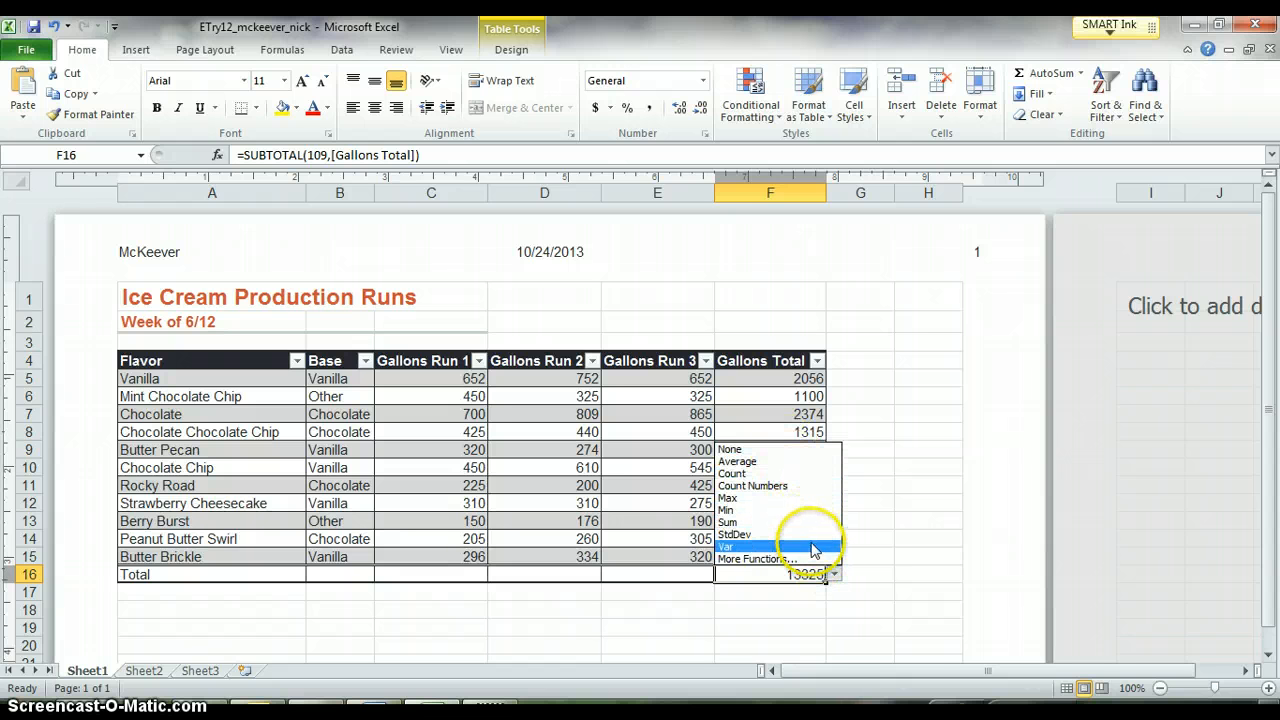
pyautogui.click(801, 462)
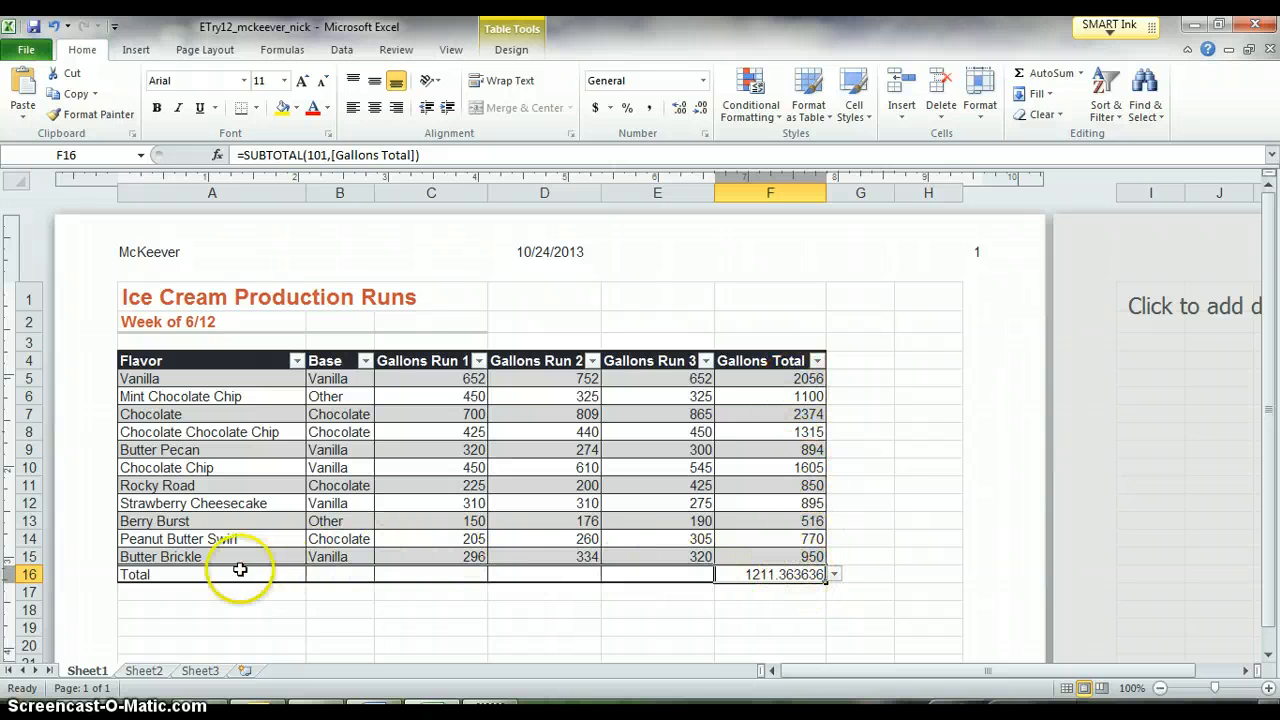
# Try applying the Average function to the total row's Flavor cell, A16.
pyautogui.click(202, 578)
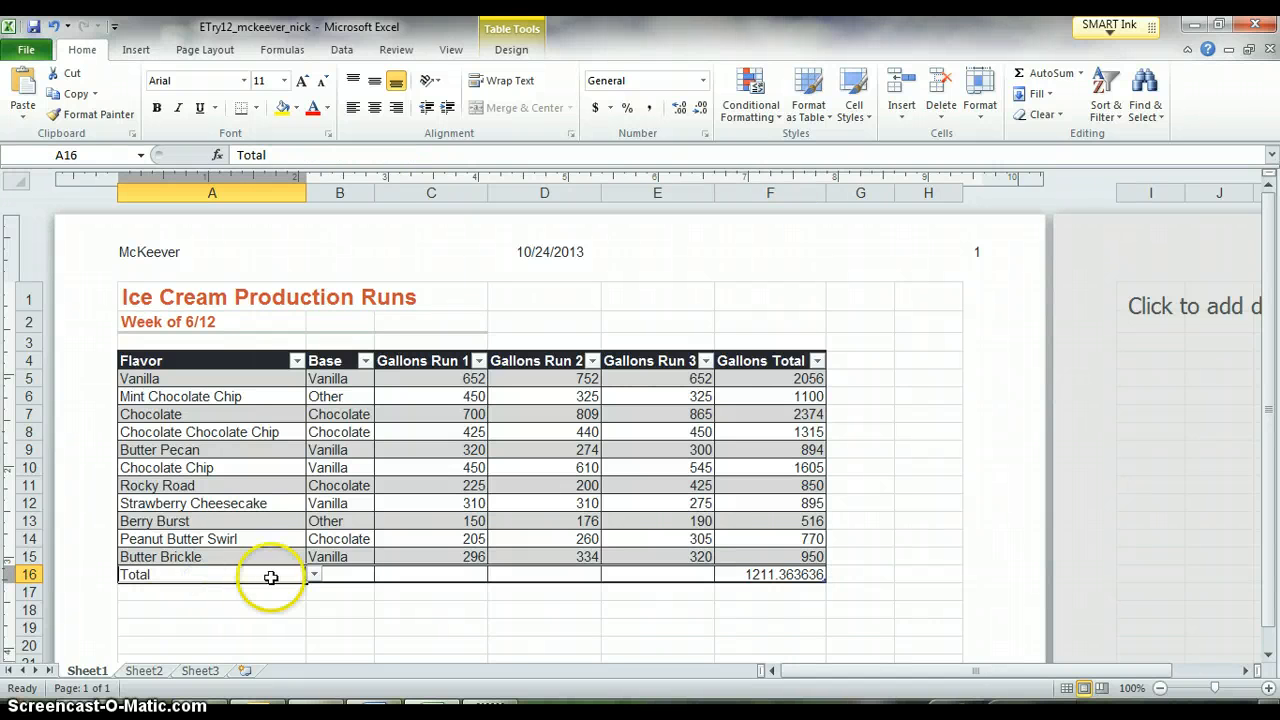
pyautogui.click(313, 574)
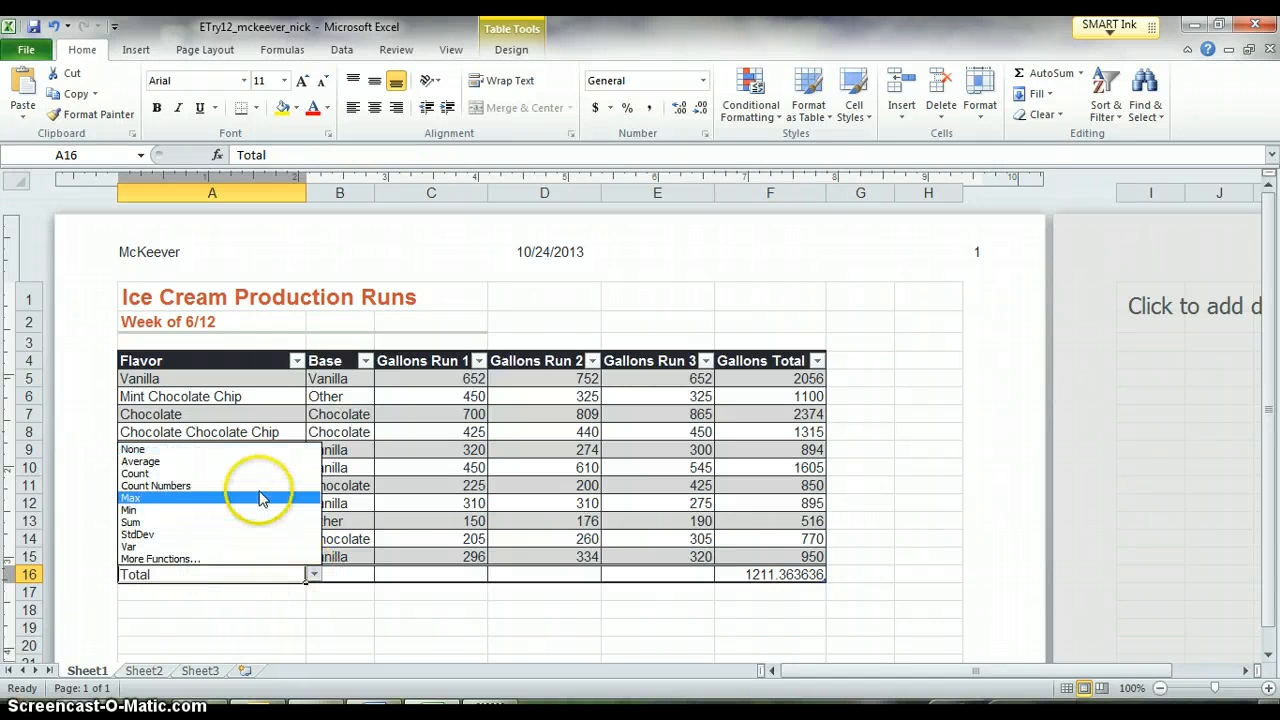
pyautogui.click(250, 461)
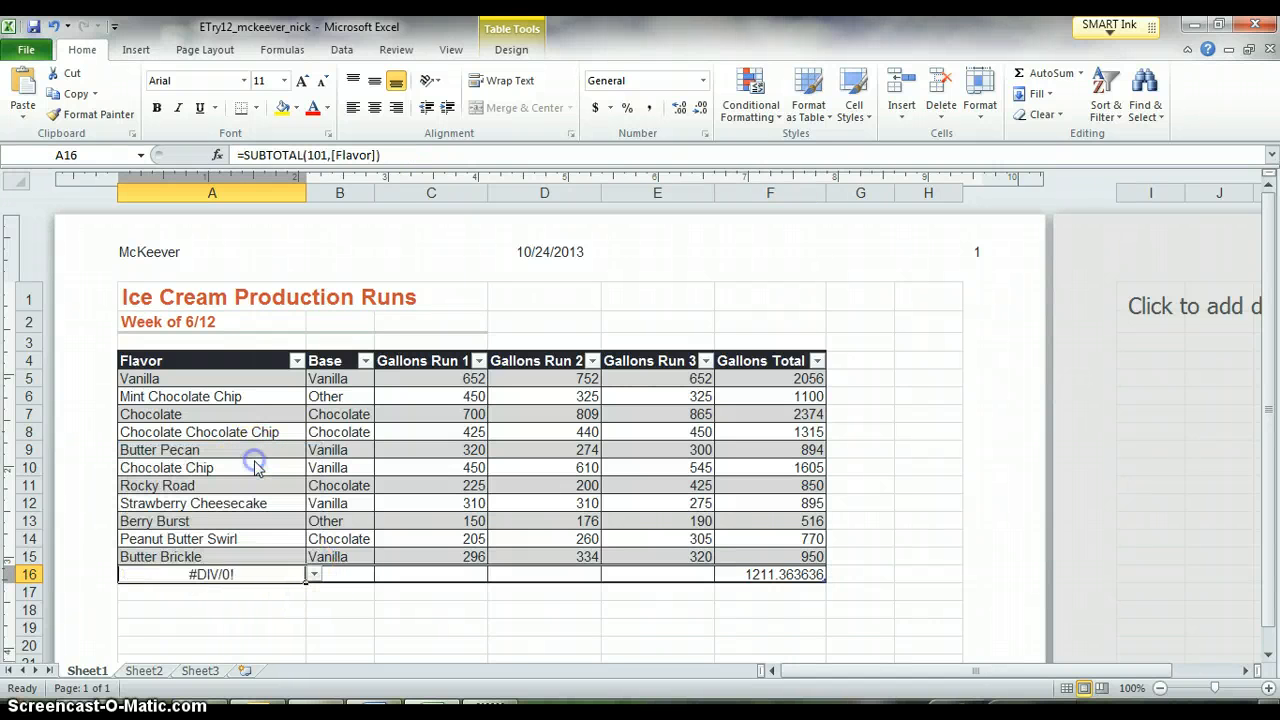
# Replace the formula in A16 with the text label Average.
pyautogui.doubleClick(224, 576)
pyautogui.doubleClick(224, 576)
pyautogui.write('10')
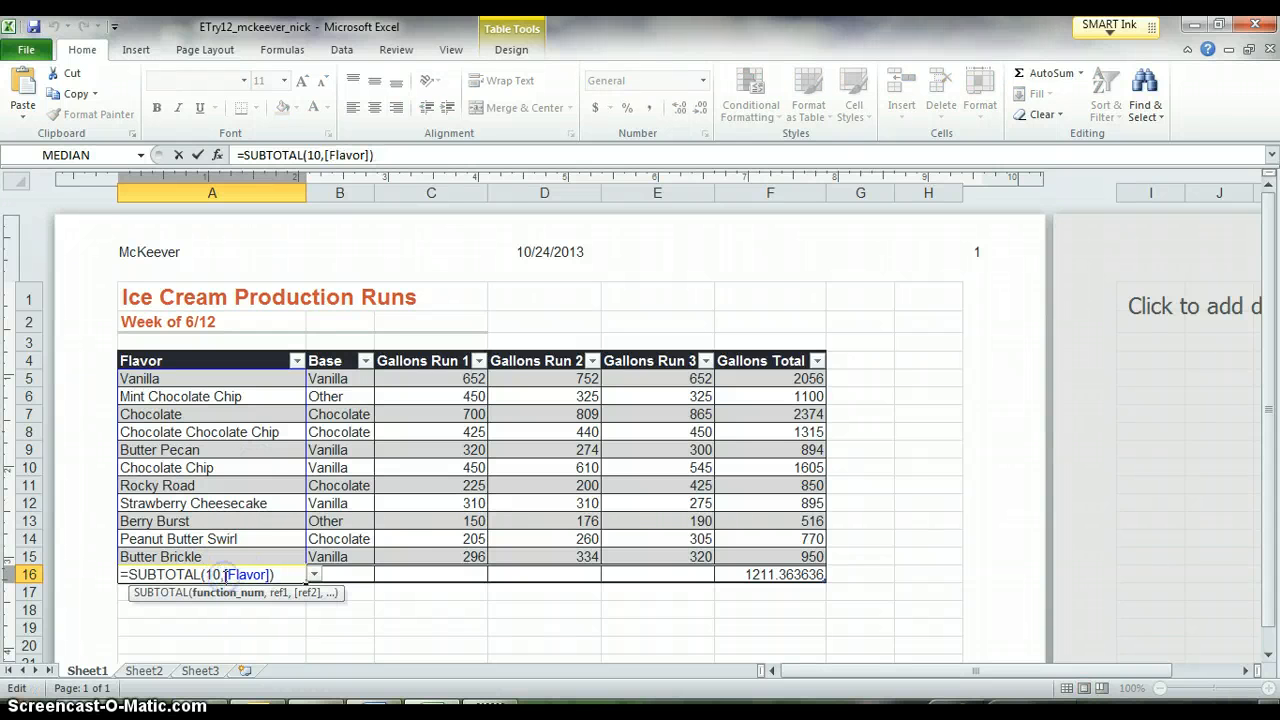
pyautogui.hotkey('shift', 'End')
pyautogui.press('Delete')
pyautogui.press('BackSpace')
pyautogui.press('BackSpace')
pyautogui.press('BackSpace')
pyautogui.press('BackSpace')
pyautogui.press('BackSpace')
pyautogui.press('BackSpace')
pyautogui.press('BackSpace')
pyautogui.press('BackSpace')
pyautogui.press('BackSpace')
pyautogui.press('BackSpace')
pyautogui.press('BackSpace')
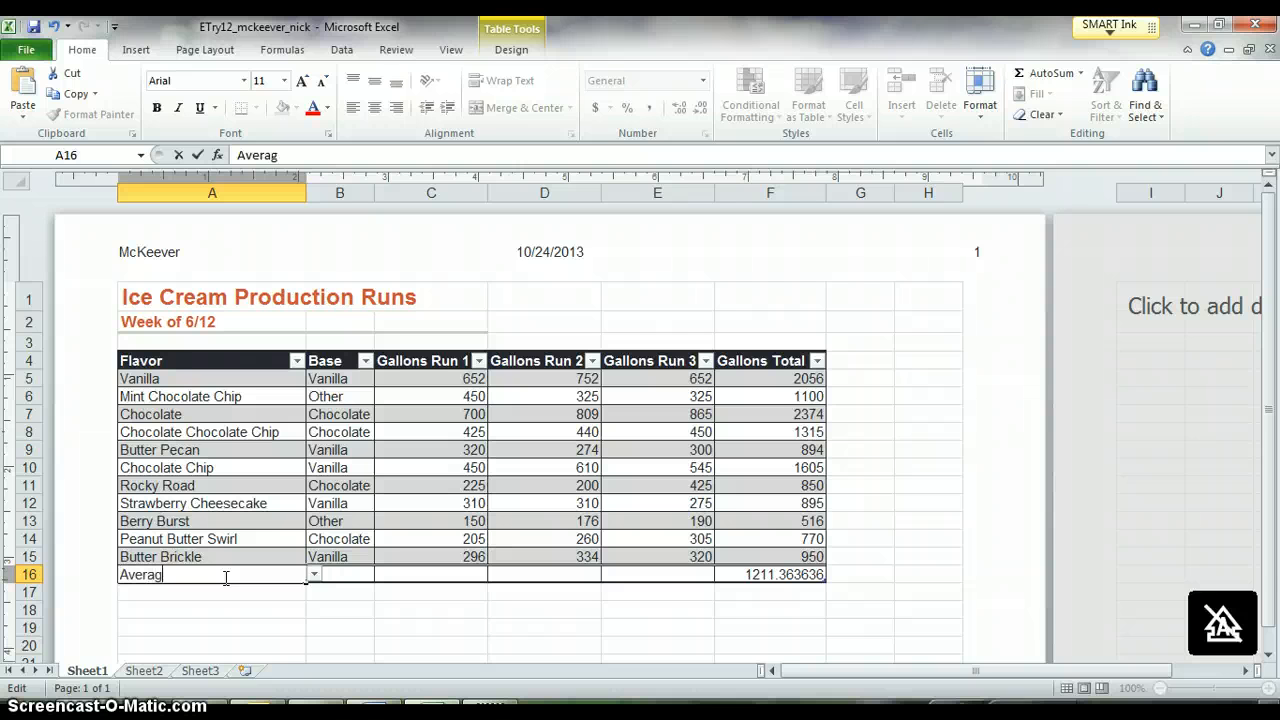
pyautogui.write('Average')
pyautogui.press('Return')
pyautogui.click(423, 594)
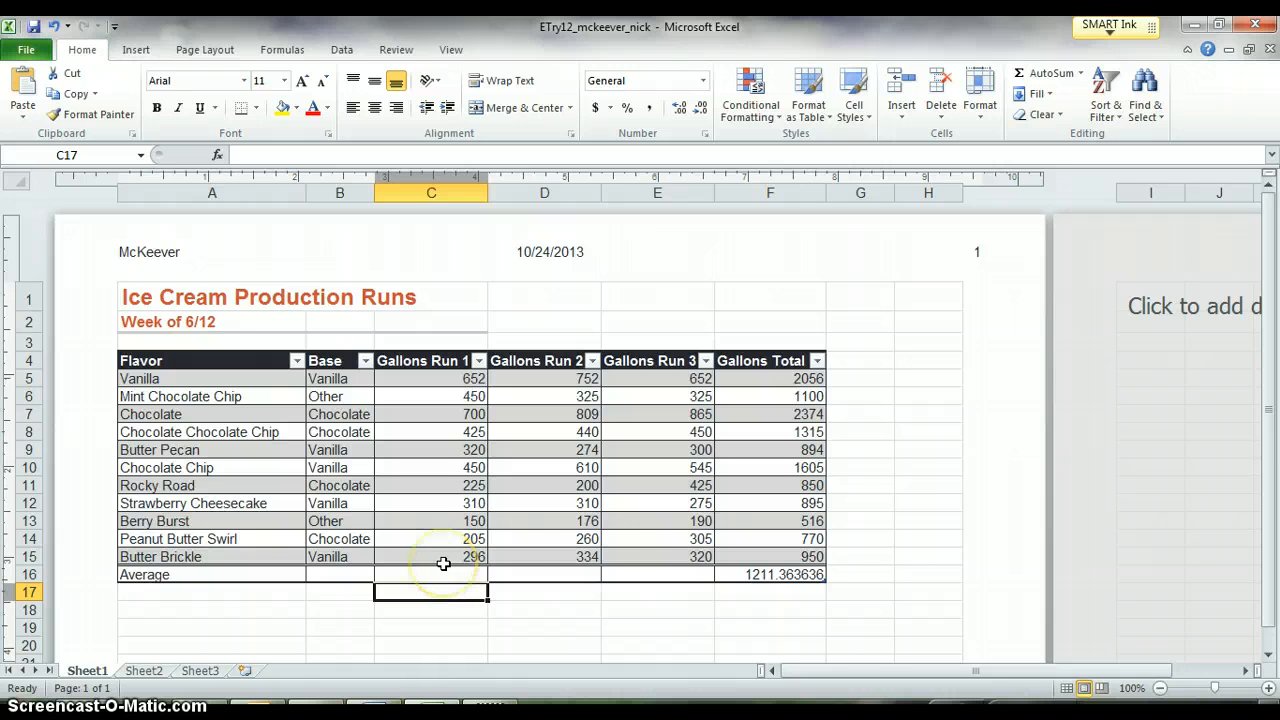
# Enter the formula =average([Gallons Run 3]) in the total row cell E16.
pyautogui.click(662, 538)
pyautogui.click(670, 382)
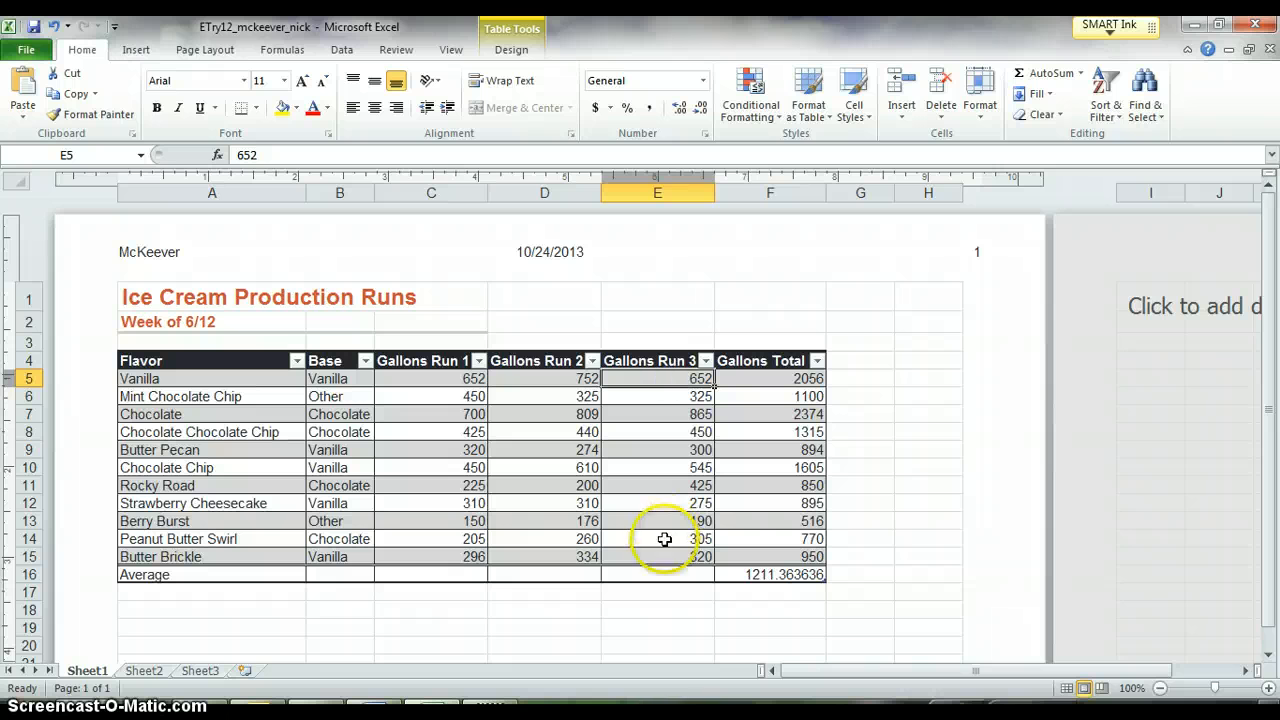
pyautogui.click(655, 573)
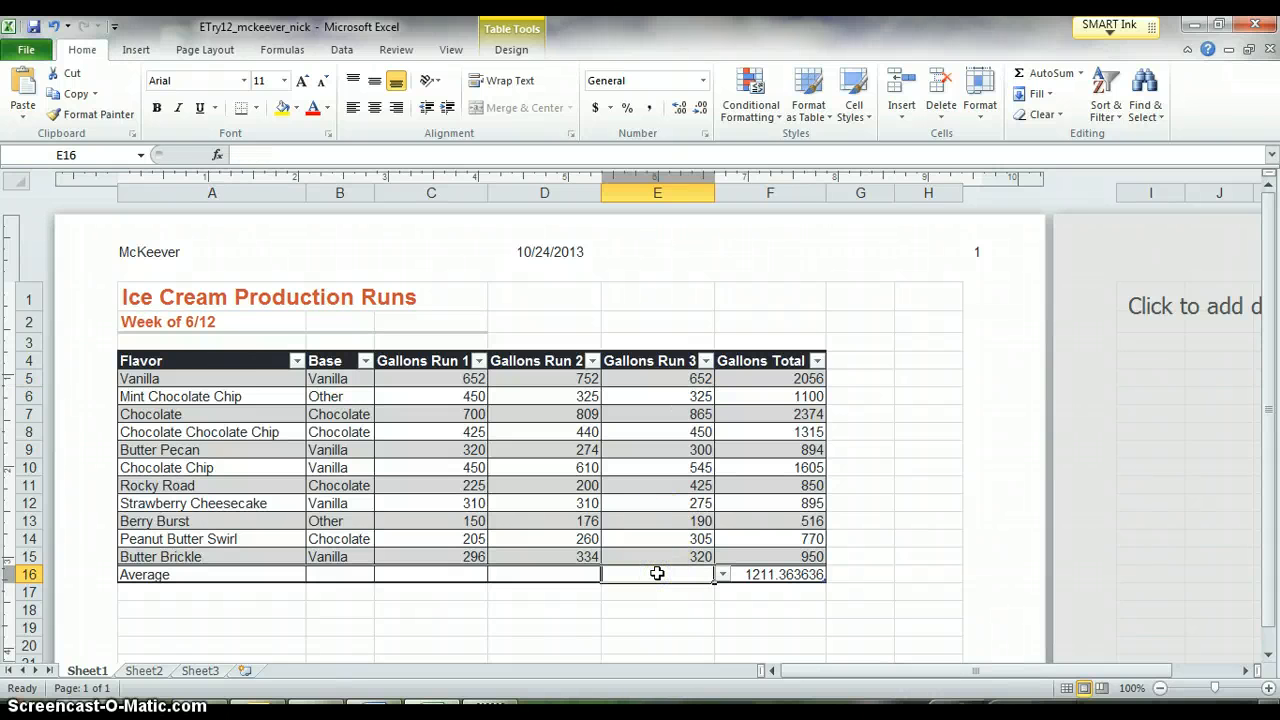
pyautogui.write('=')
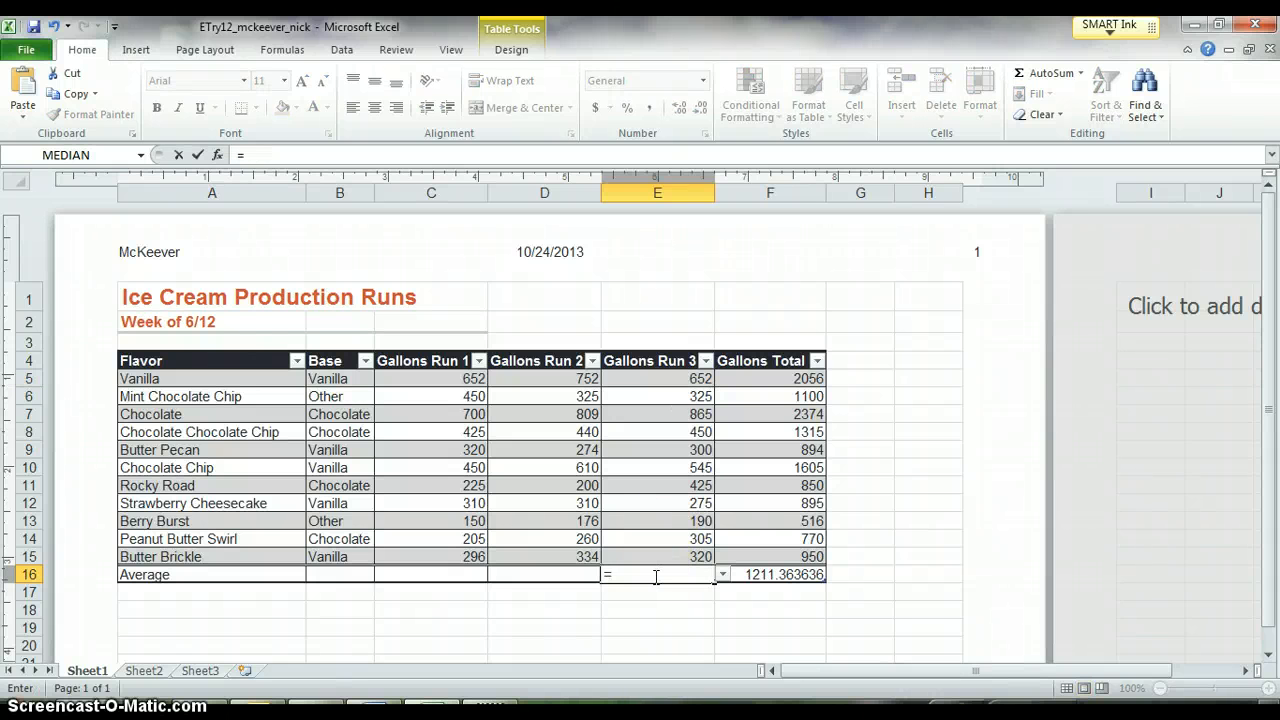
pyautogui.write('a')
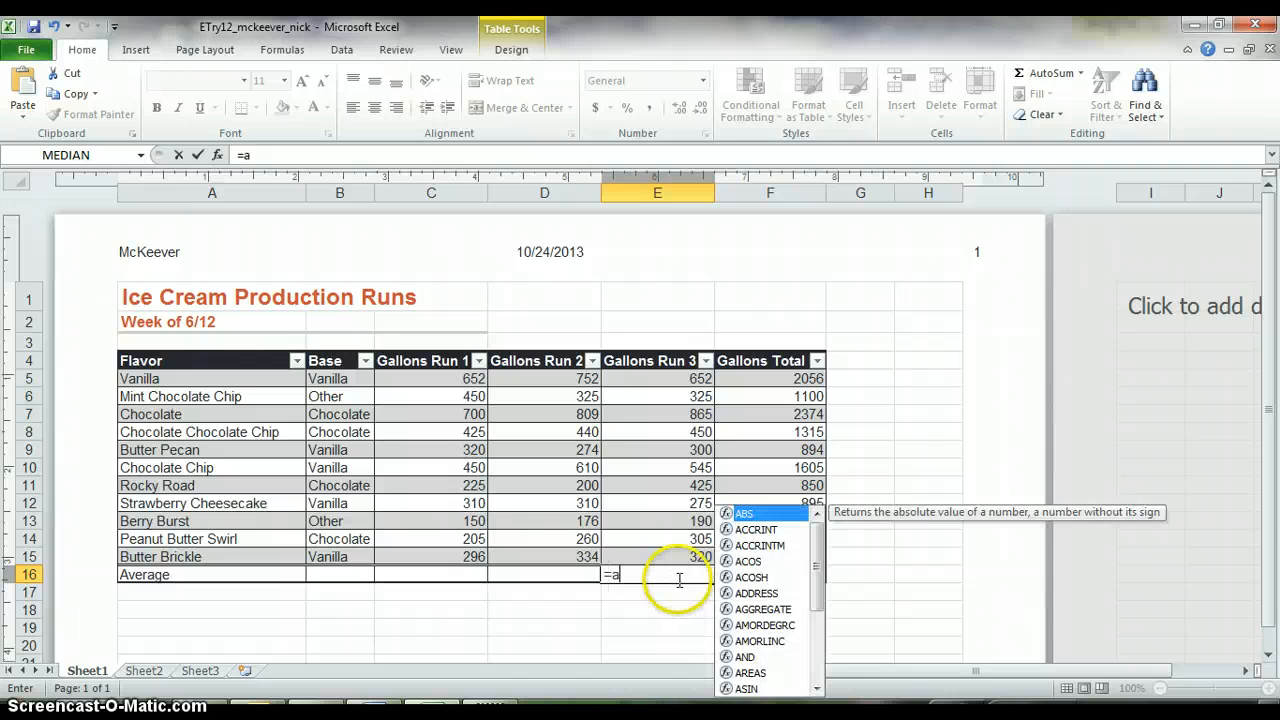
pyautogui.write('verage')
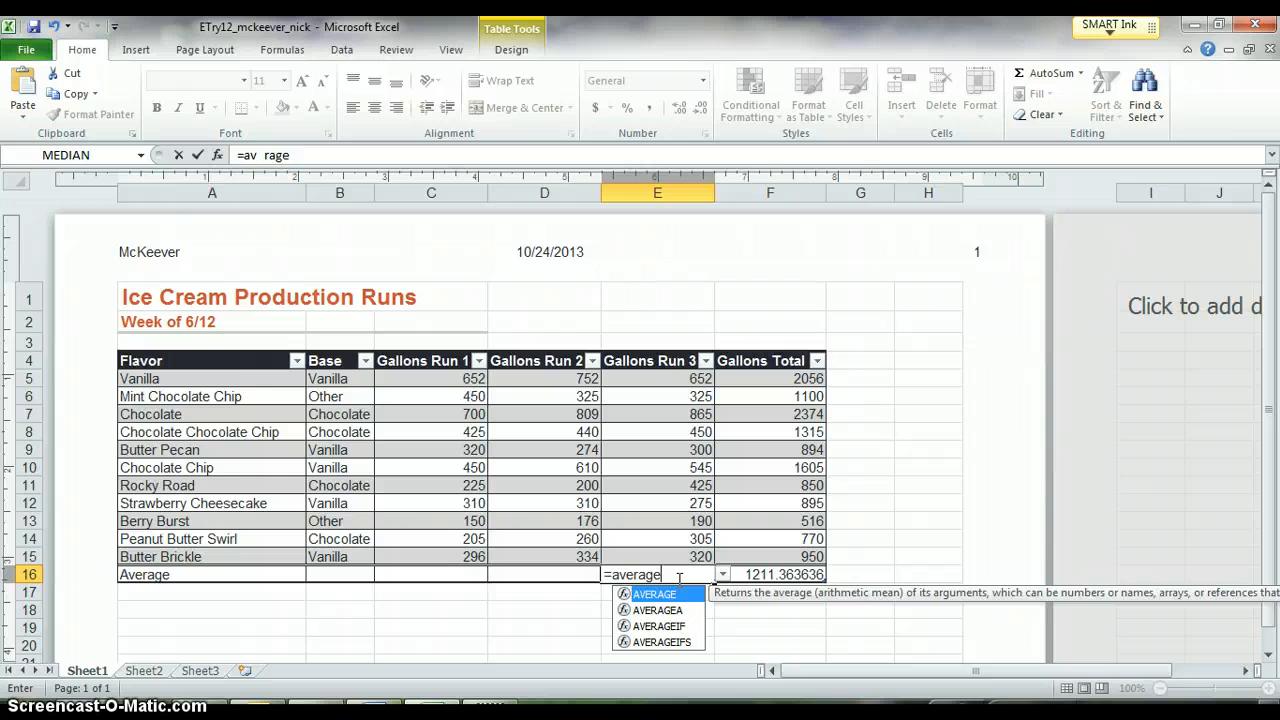
pyautogui.write('(')
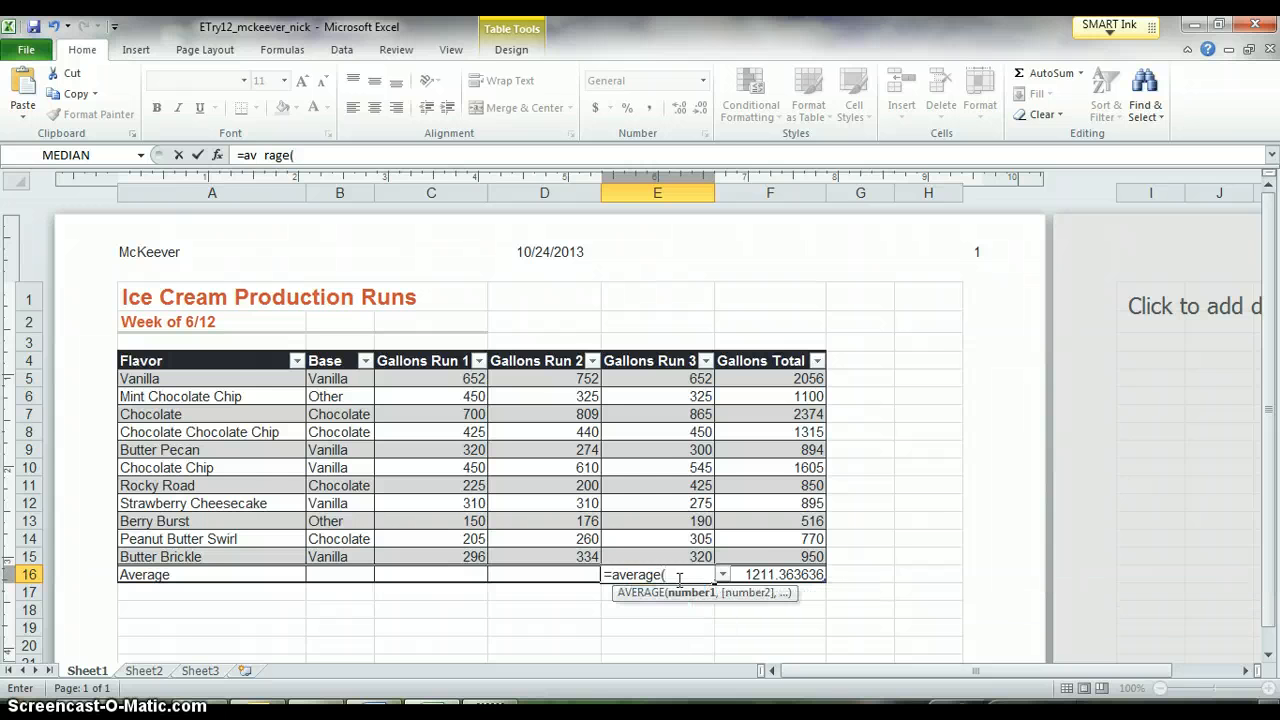
pyautogui.click(695, 381)
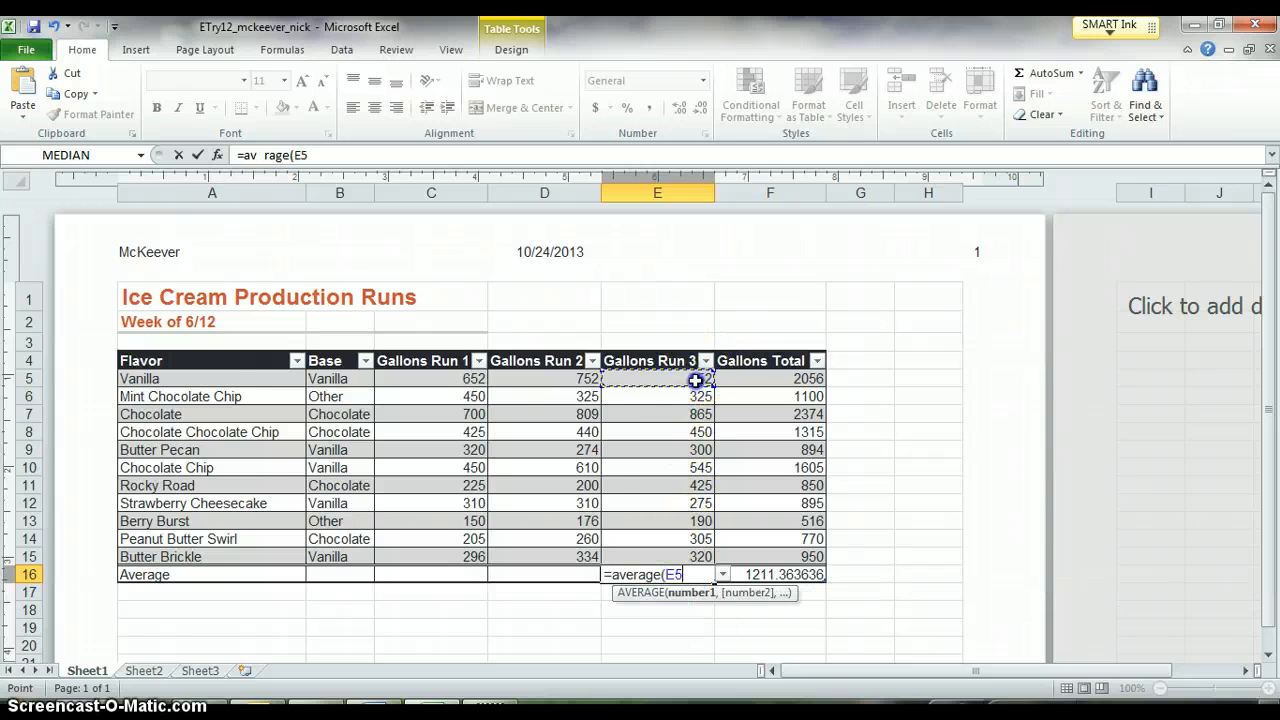
pyautogui.moveTo(695, 381); pyautogui.dragTo(697, 553)
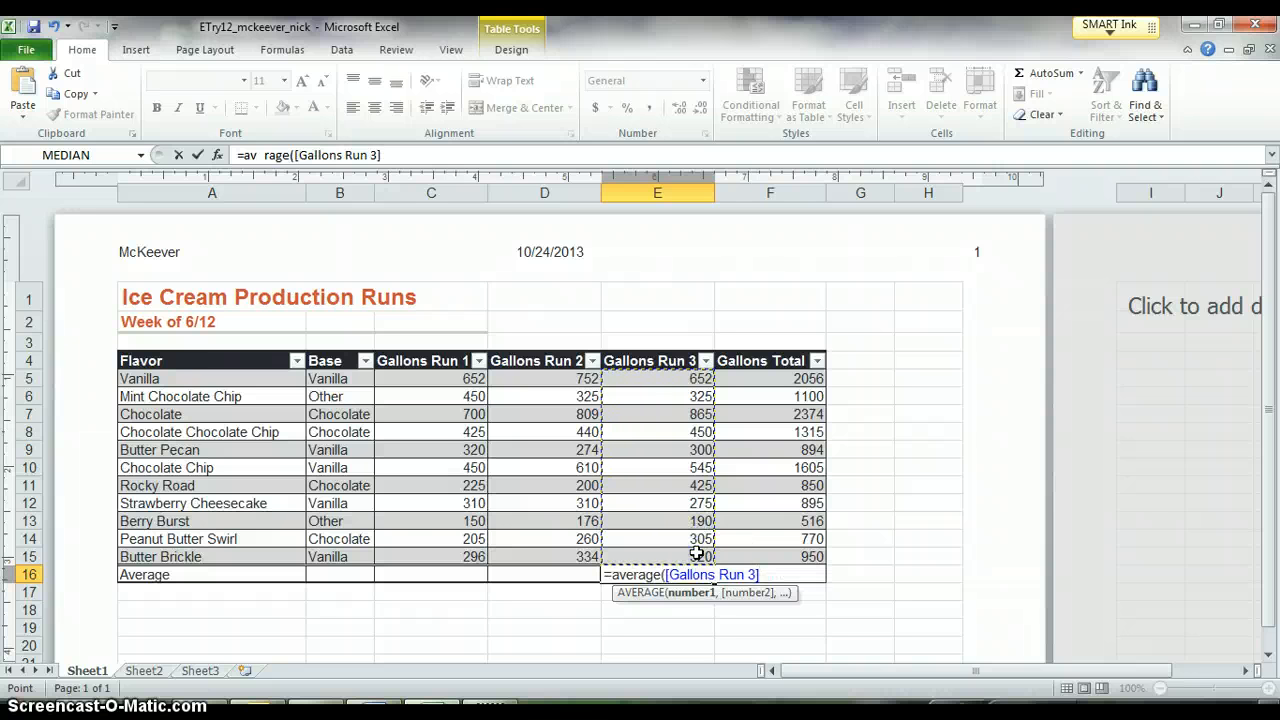
pyautogui.write(')')
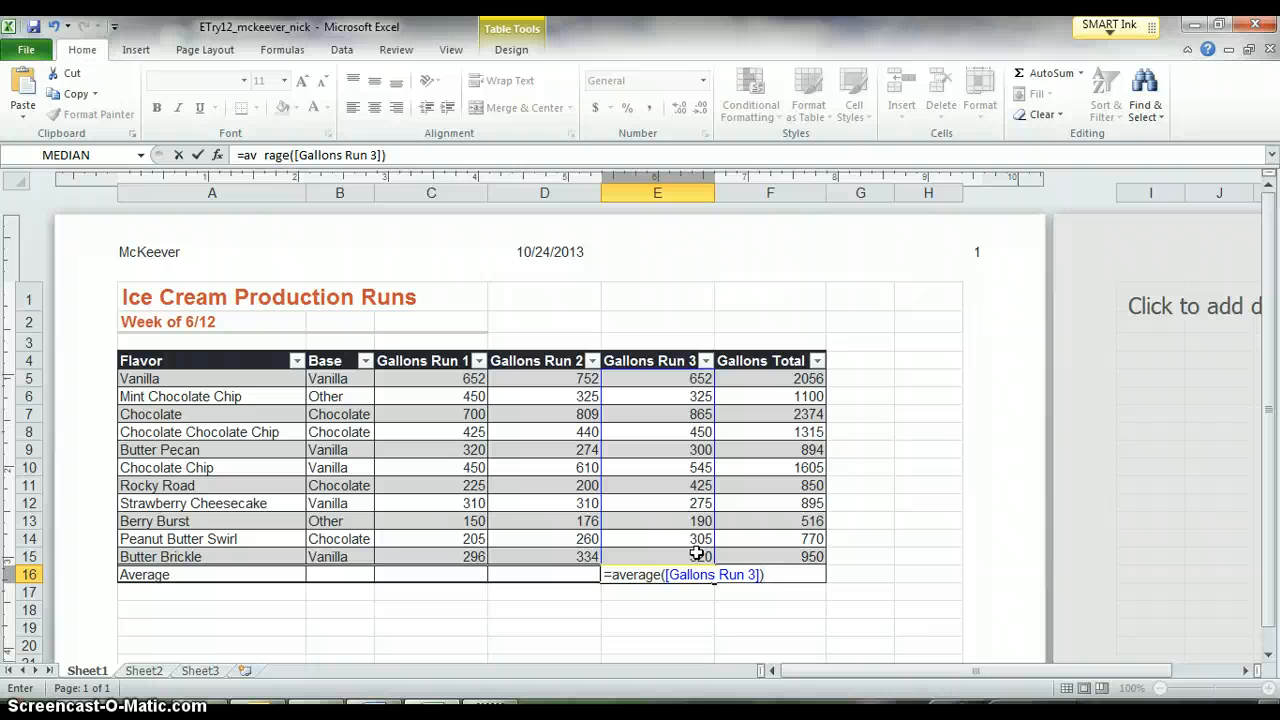
pyautogui.press('Return')
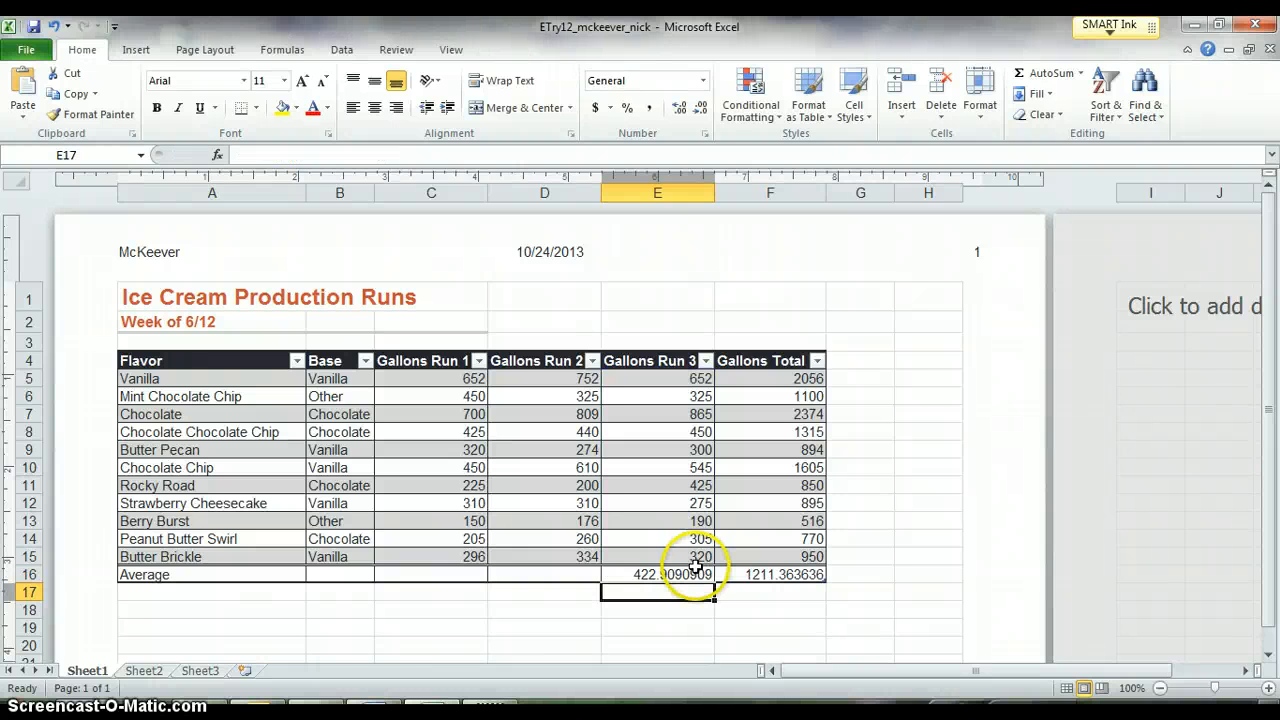
# Fill the average formula from E16 across to C16 for Gallons Run 2 and Gallons Run 1.
pyautogui.click(698, 575)
pyautogui.moveTo(713, 585); pyautogui.dragTo(390, 579)
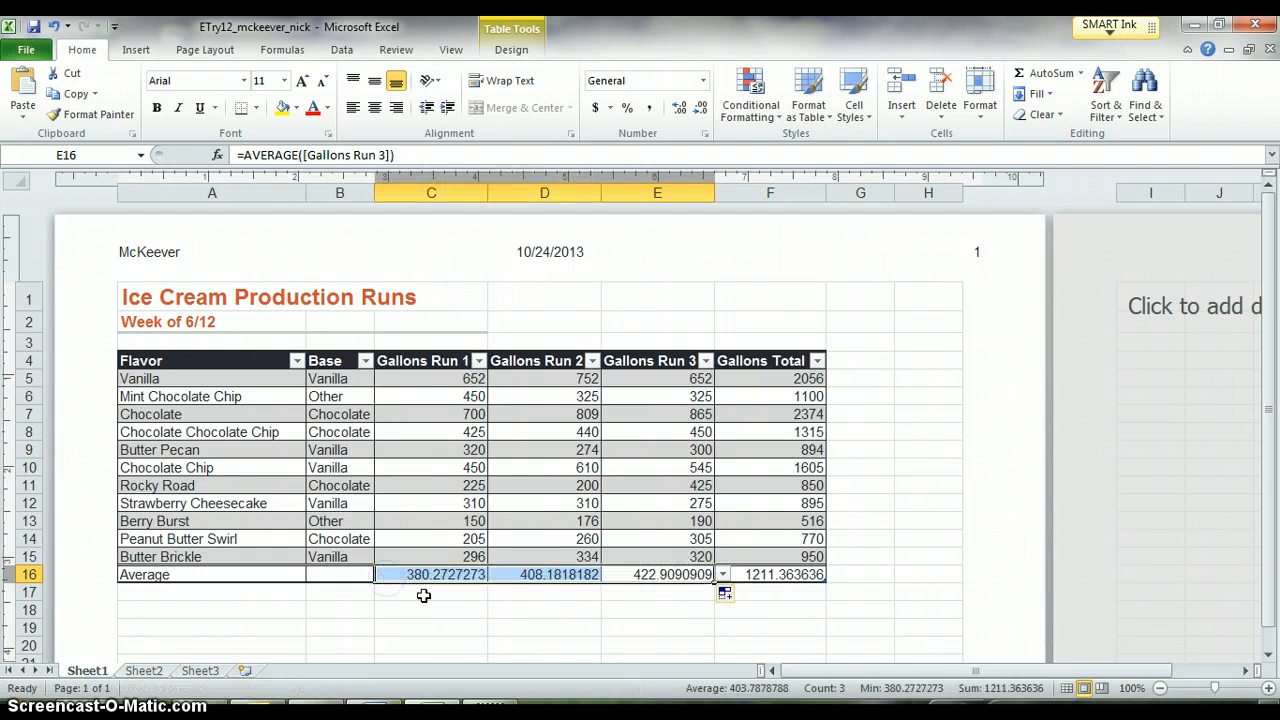
pyautogui.click(543, 627)
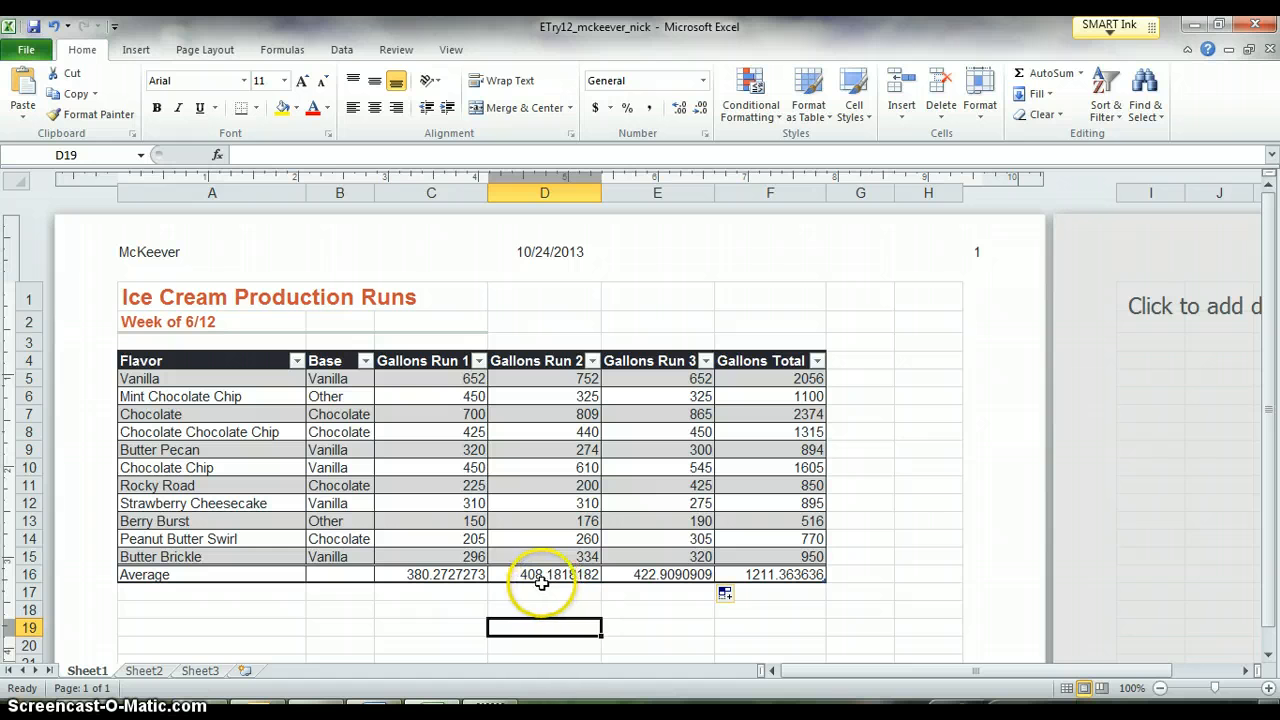
# Format the averages in C16:F16 as Number with no decimal places.
pyautogui.click(456, 578)
pyautogui.moveTo(491, 577); pyautogui.dragTo(755, 575)
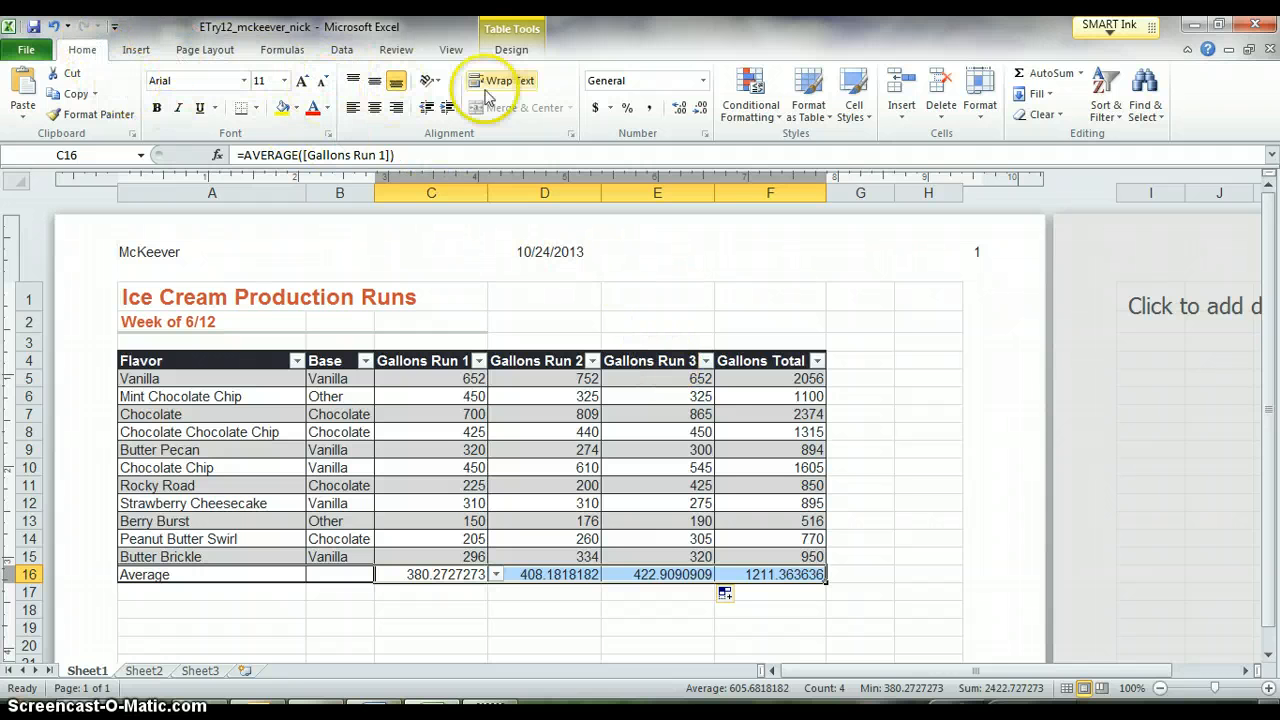
pyautogui.click(703, 80)
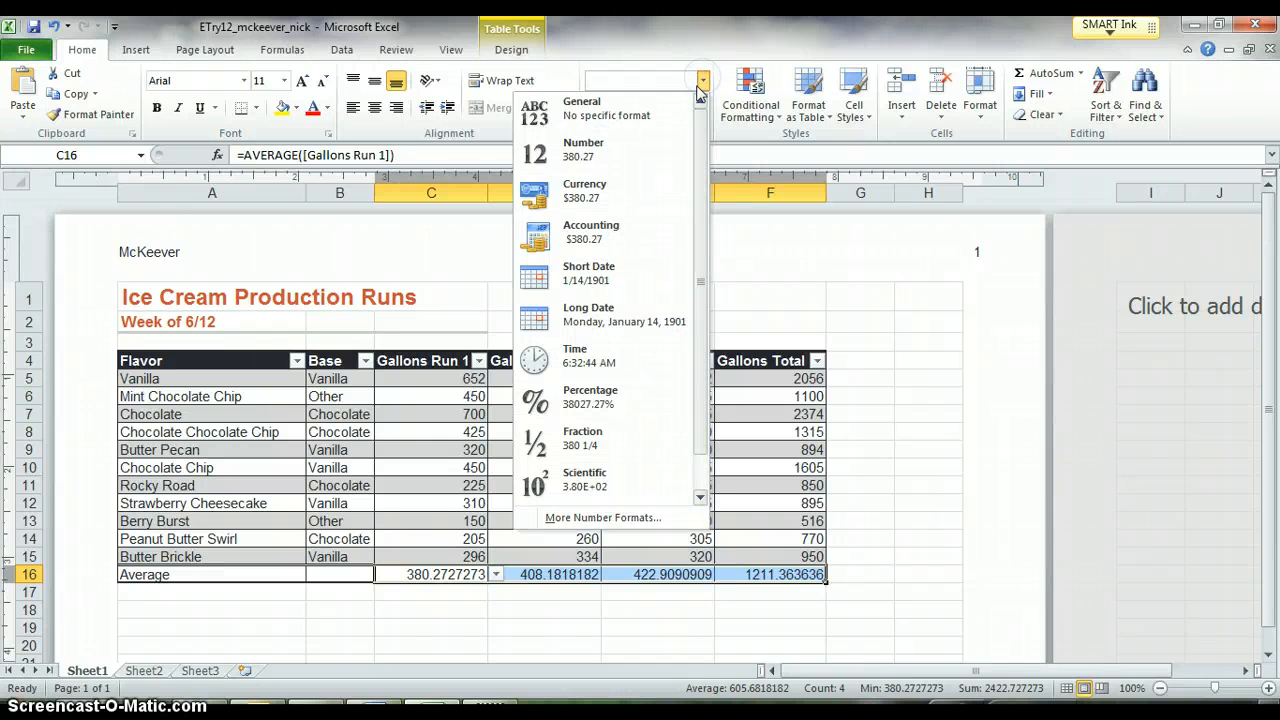
pyautogui.click(654, 145)
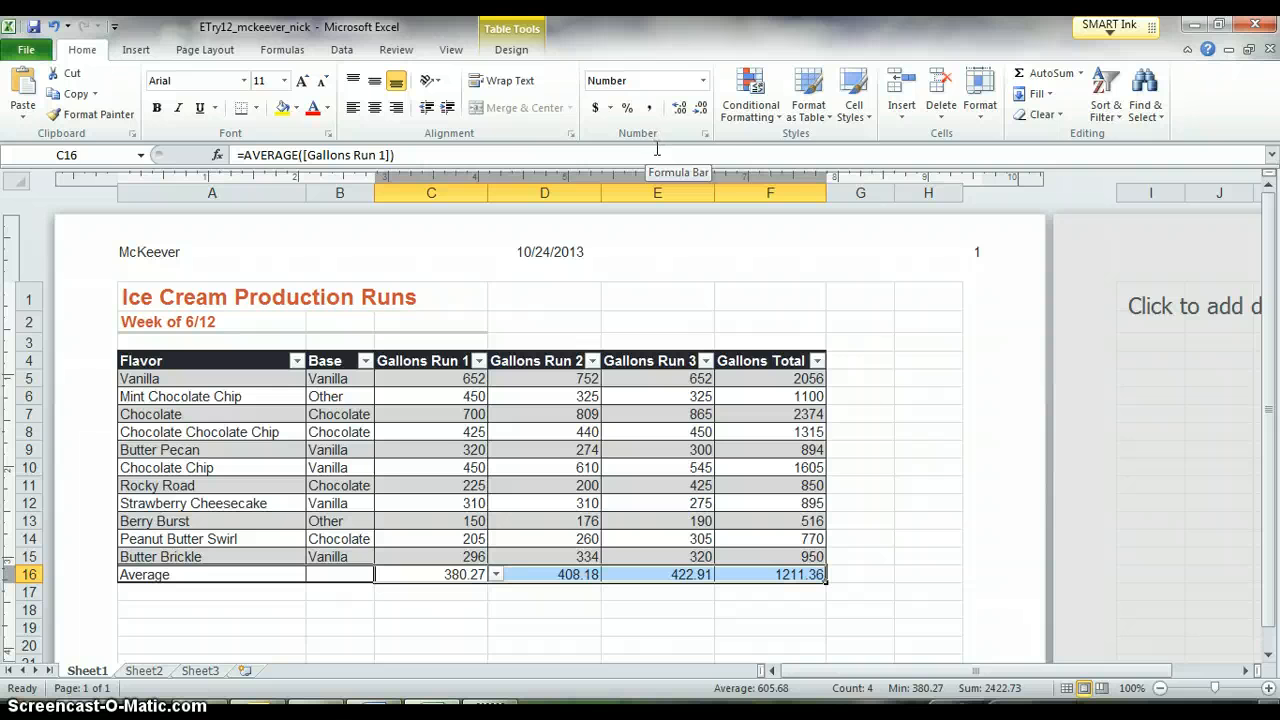
pyautogui.click(702, 110)
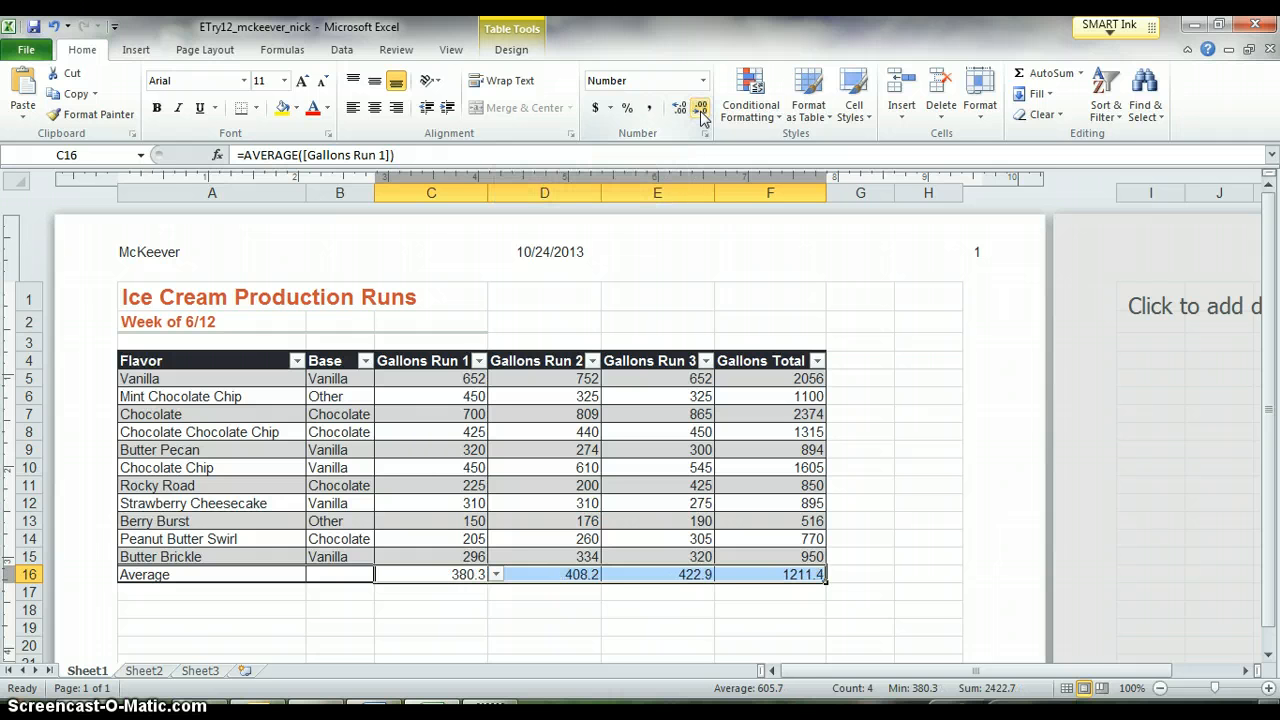
pyautogui.click(702, 110)
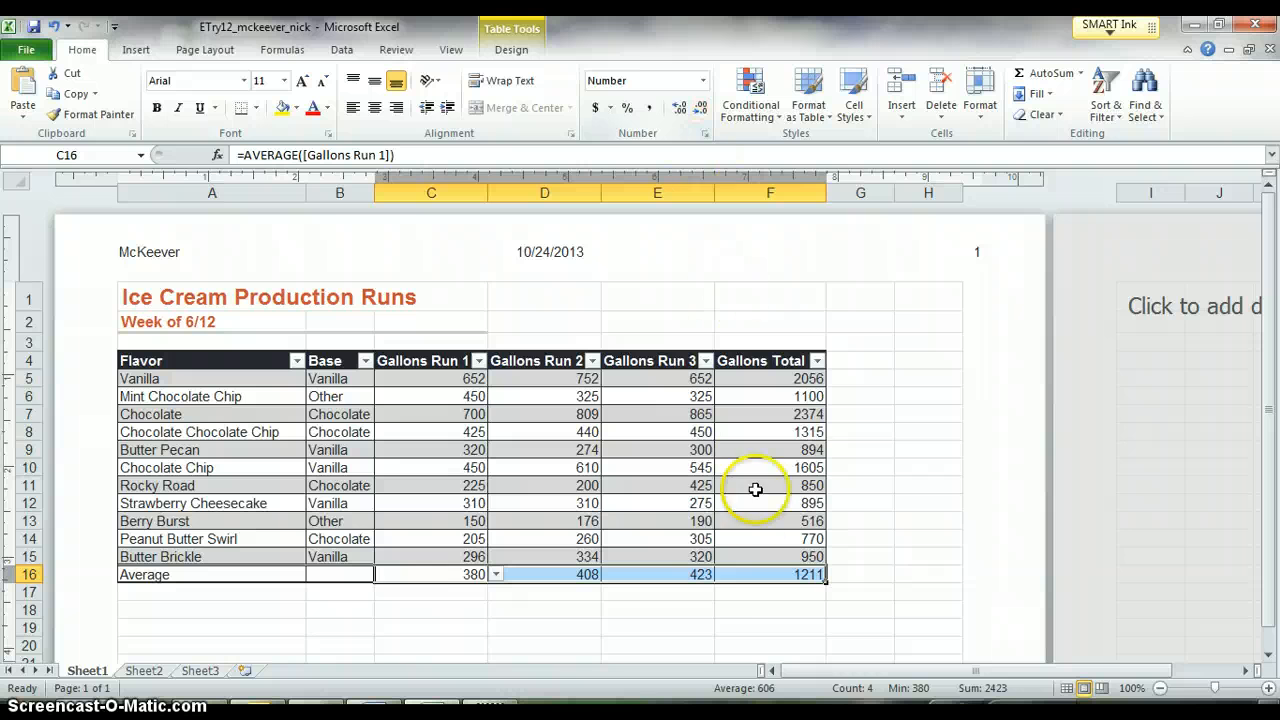
pyautogui.click(676, 605)
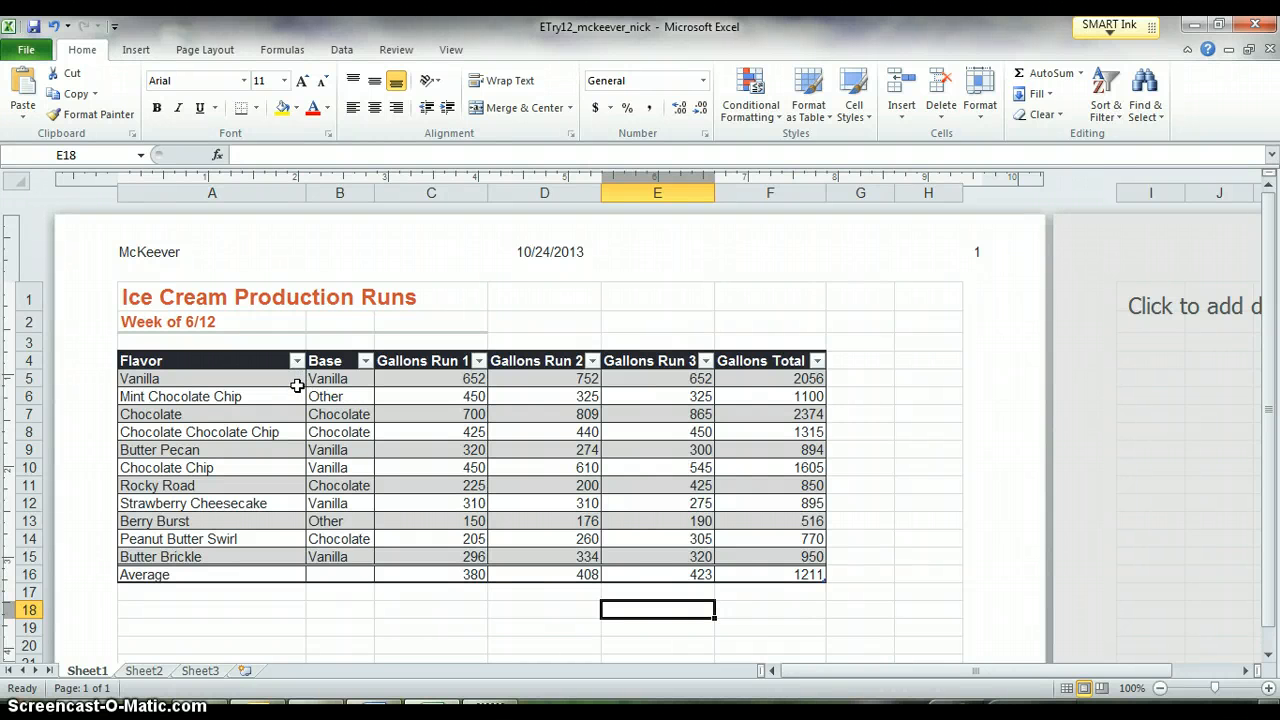
# Sort the table by the Base column from A to Z.
pyautogui.click(366, 361)
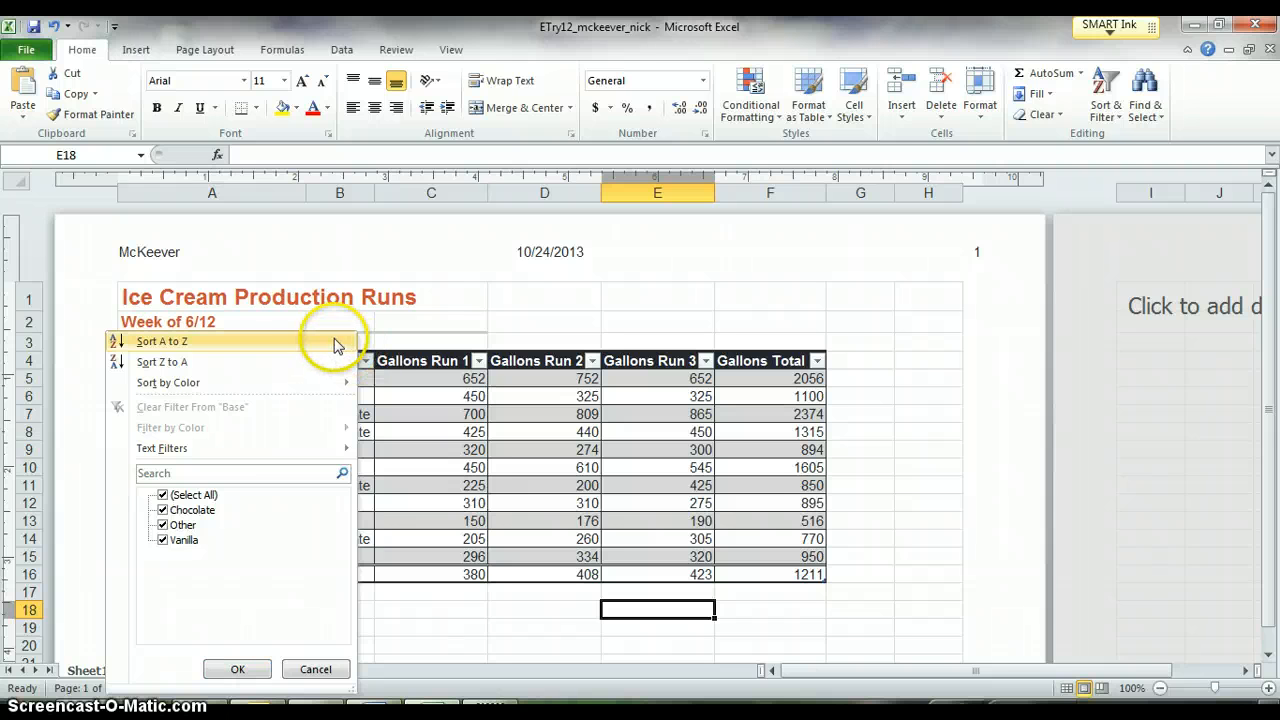
pyautogui.click(303, 342)
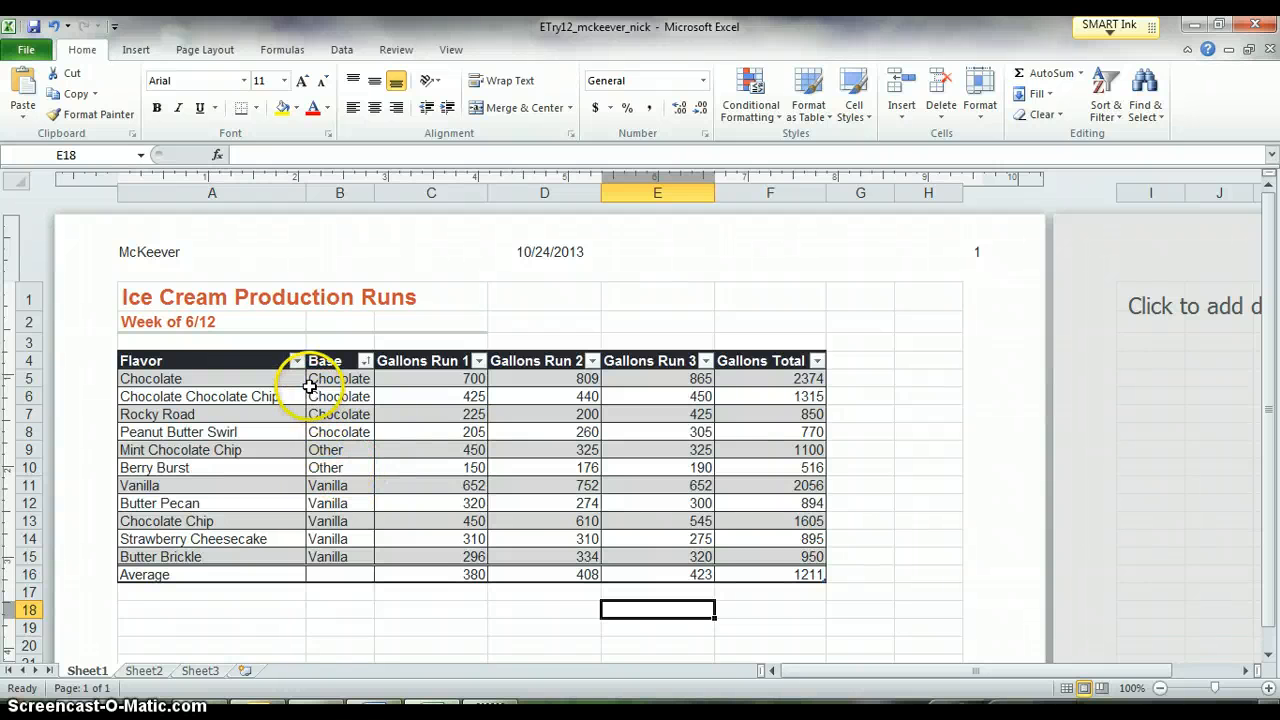
# Add a second sort level by Flavor values in Z to A order, beneath the Base A to Z level.
pyautogui.click(341, 49)
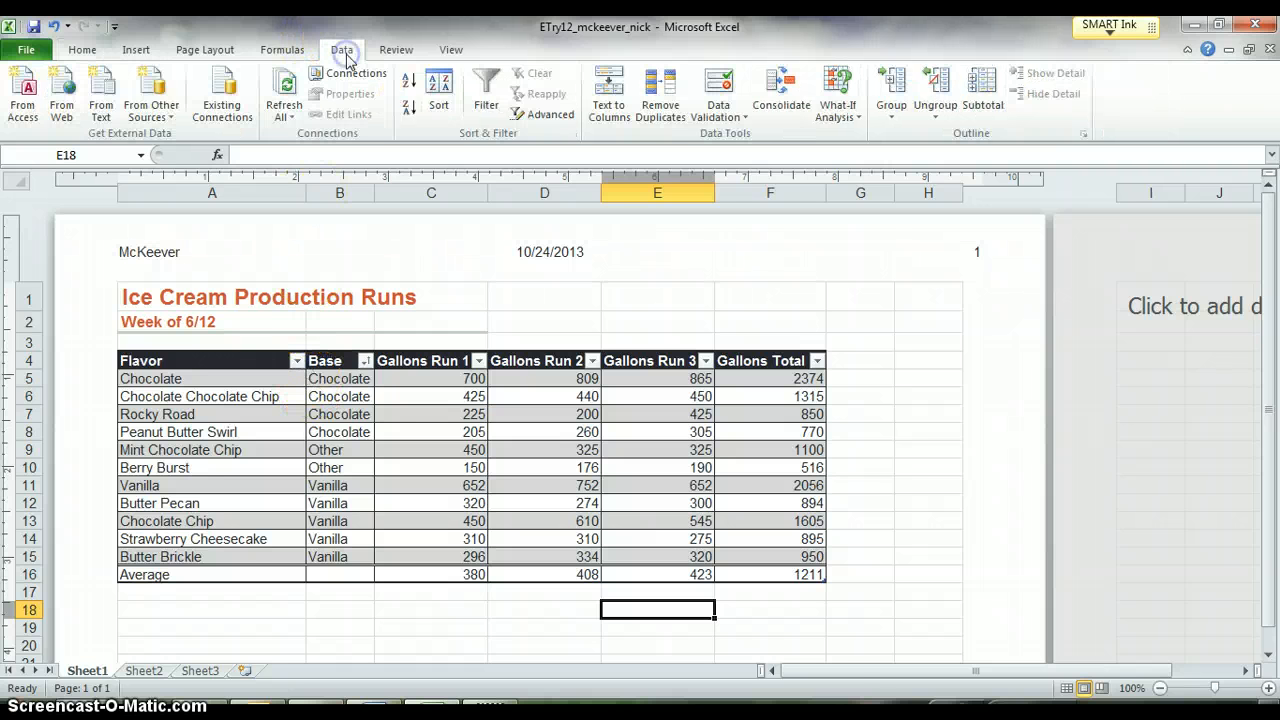
pyautogui.click(452, 105)
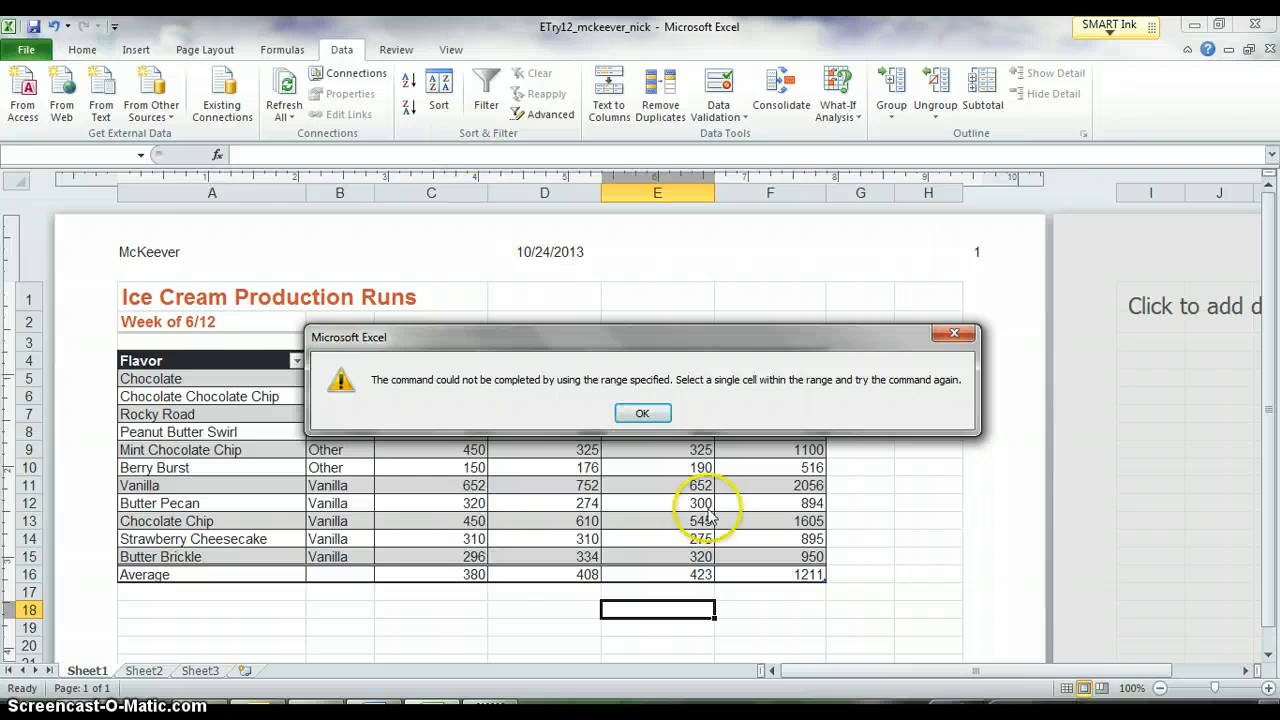
pyautogui.click(641, 413)
pyautogui.click(513, 426)
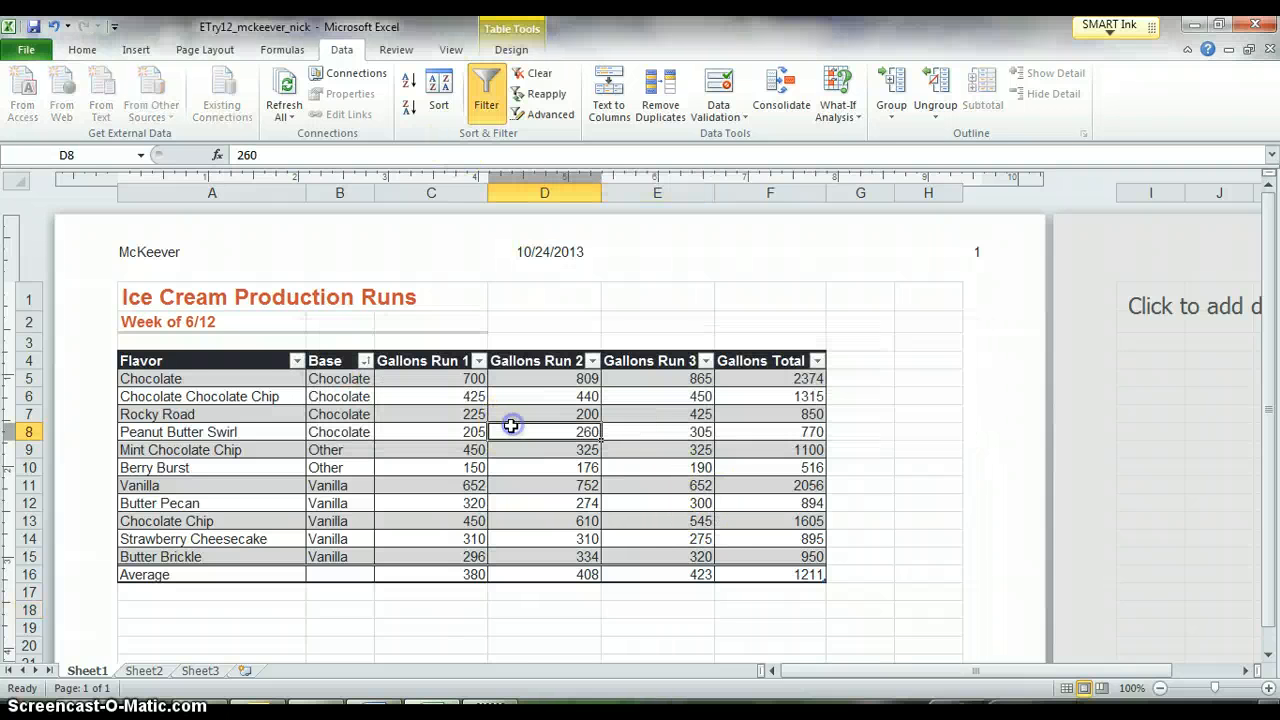
pyautogui.click(442, 88)
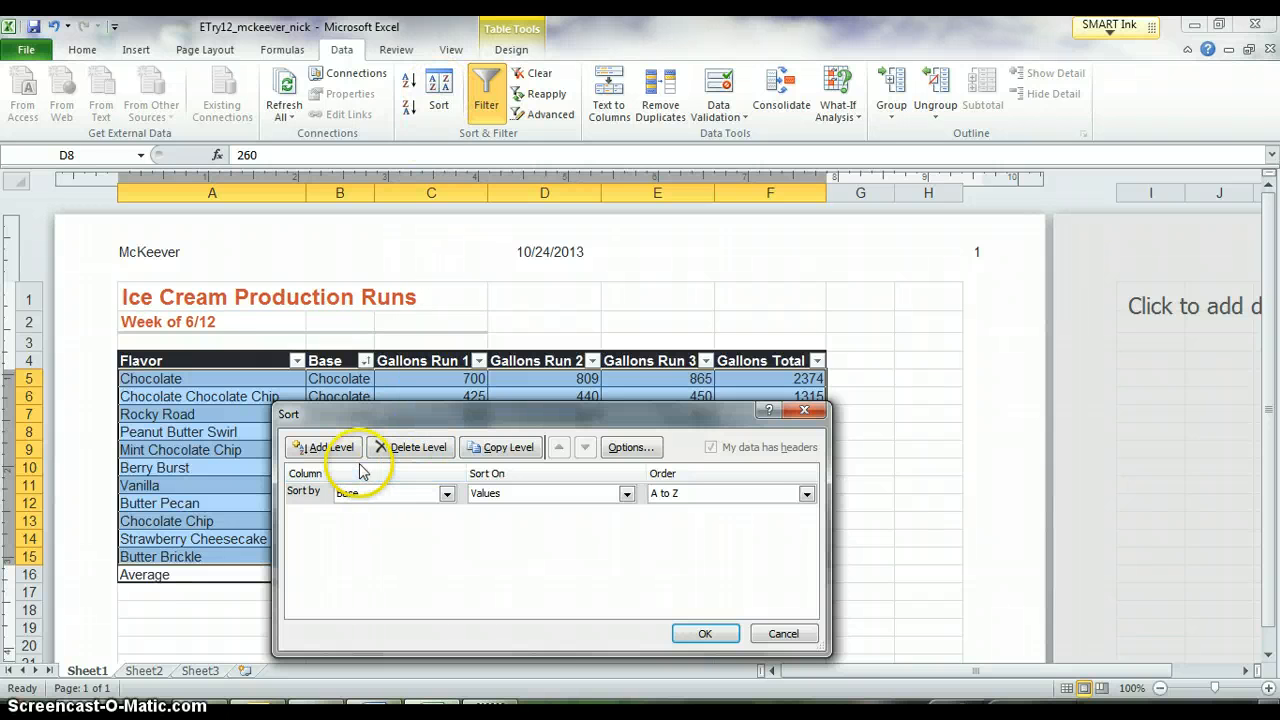
pyautogui.click(351, 457)
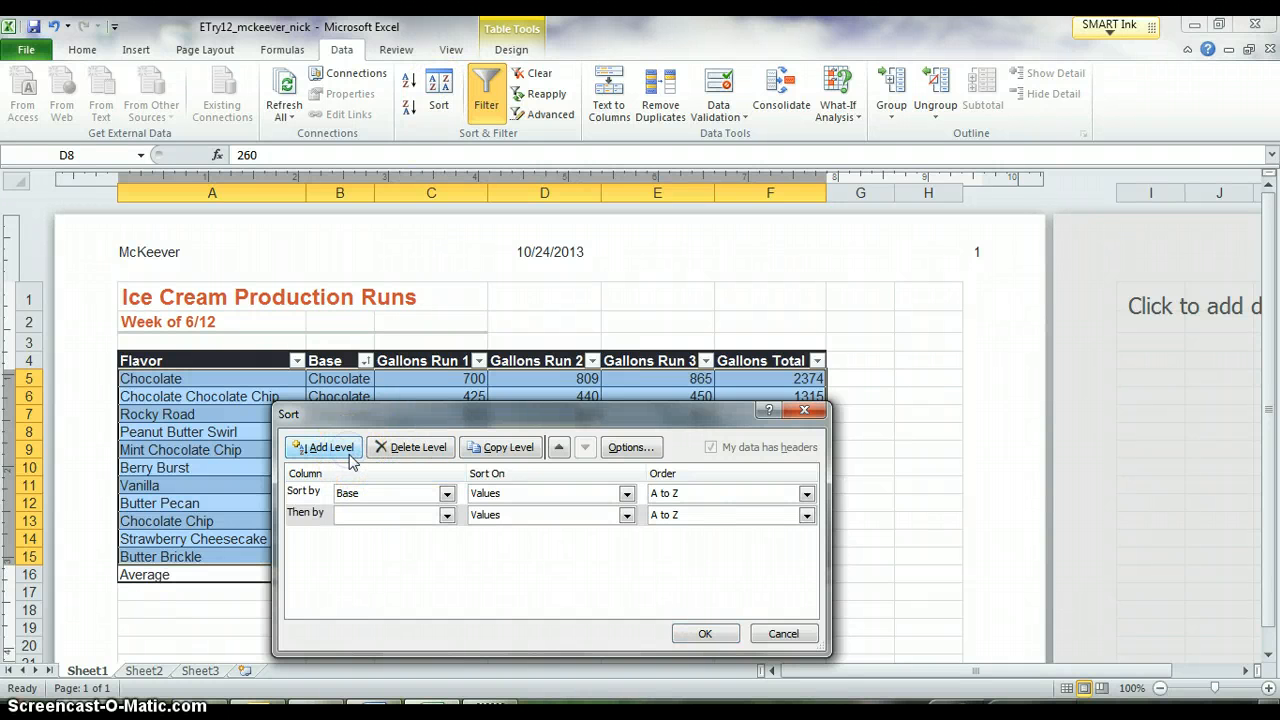
pyautogui.click(402, 520)
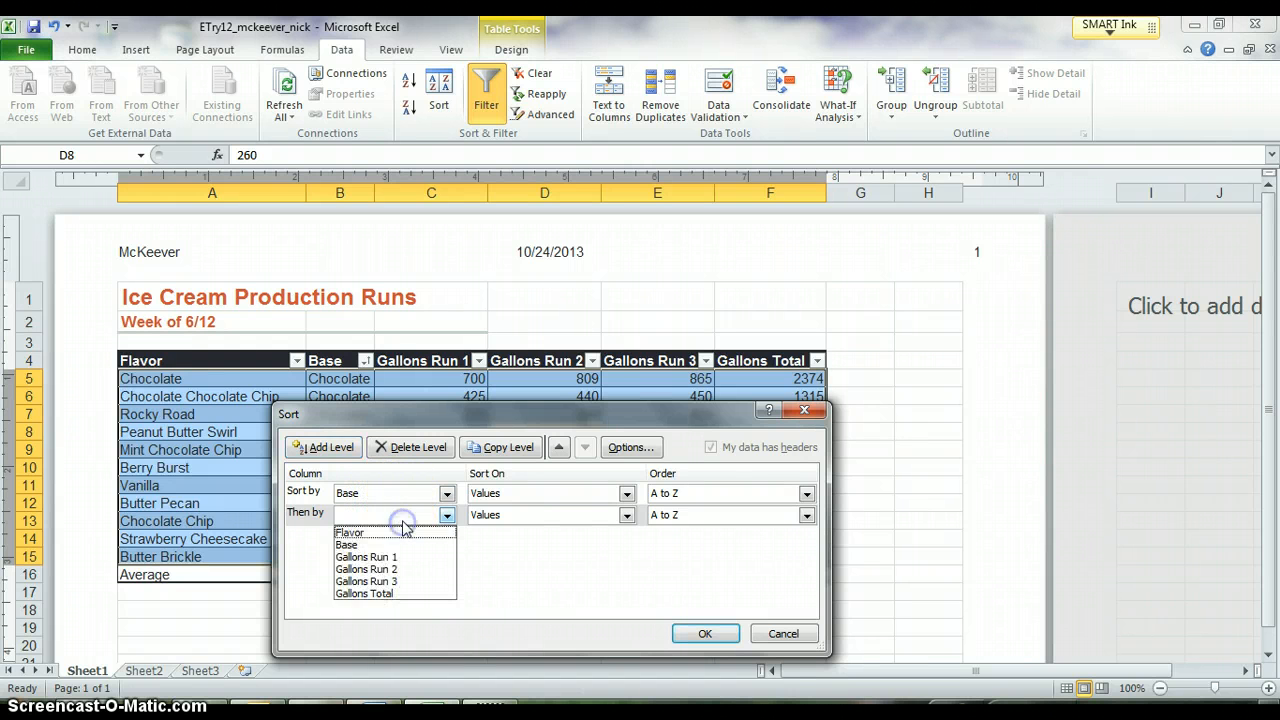
pyautogui.click(396, 535)
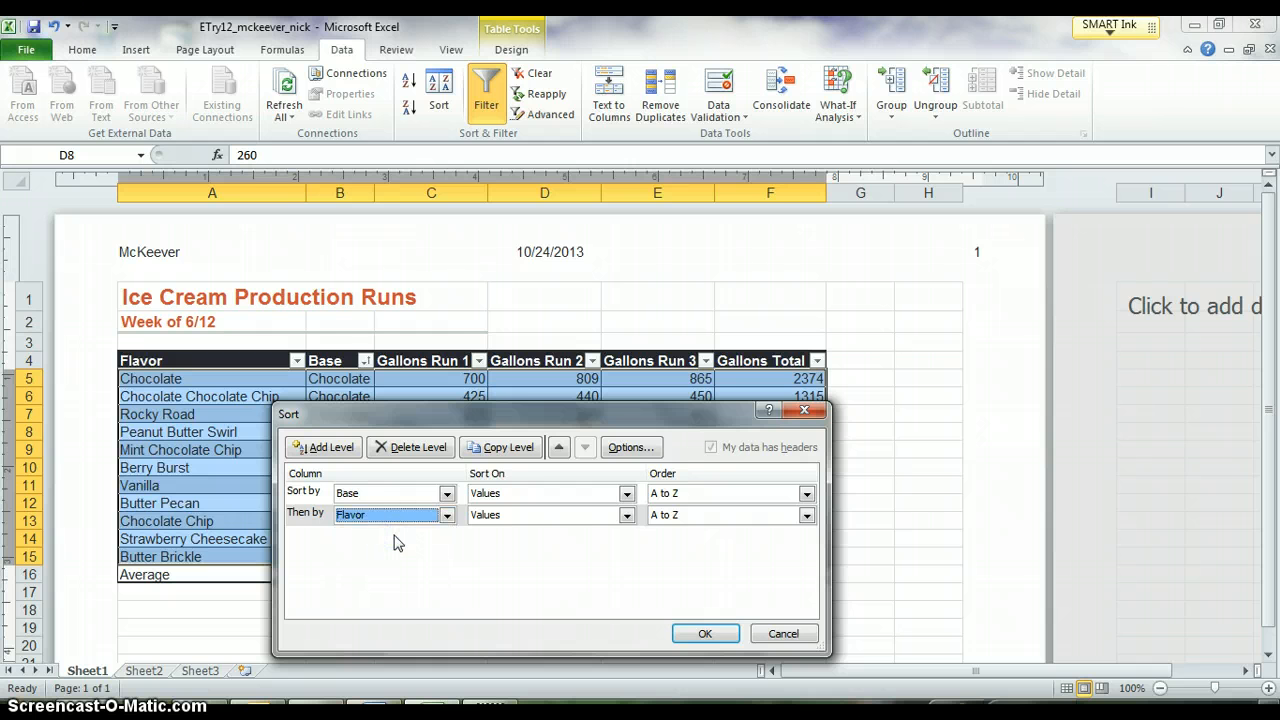
pyautogui.click(705, 516)
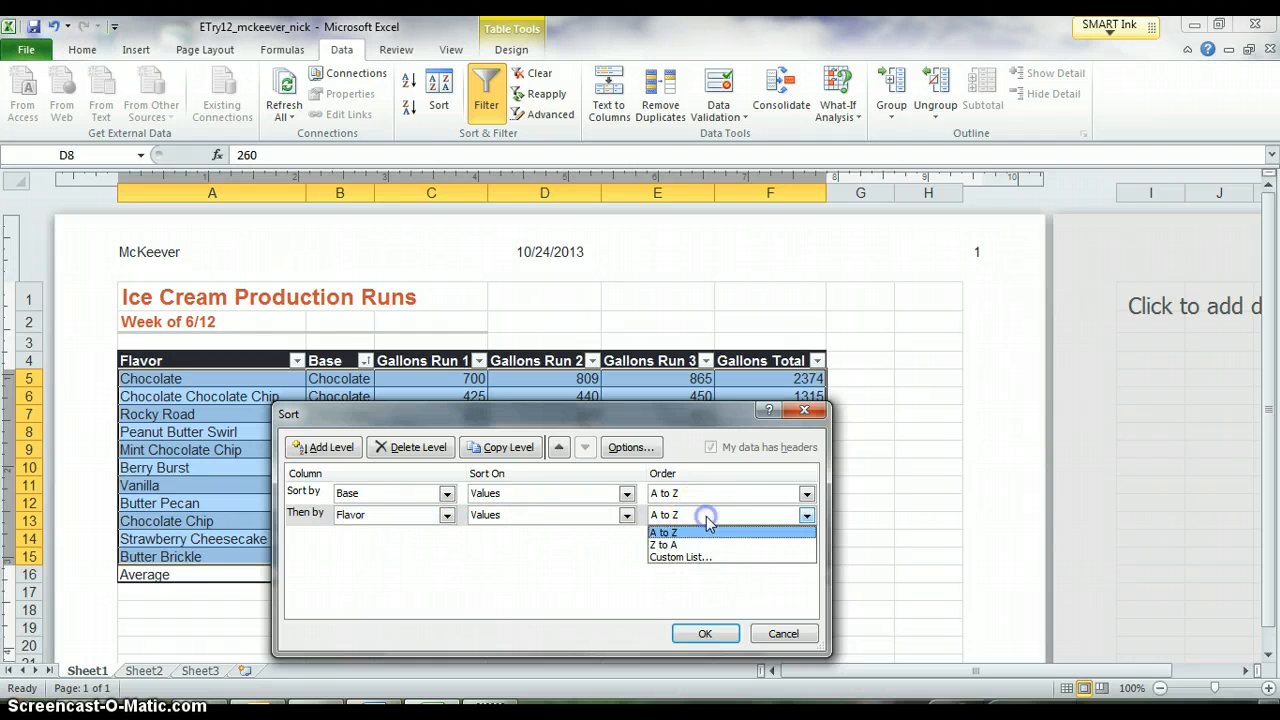
pyautogui.click(705, 544)
pyautogui.click(707, 634)
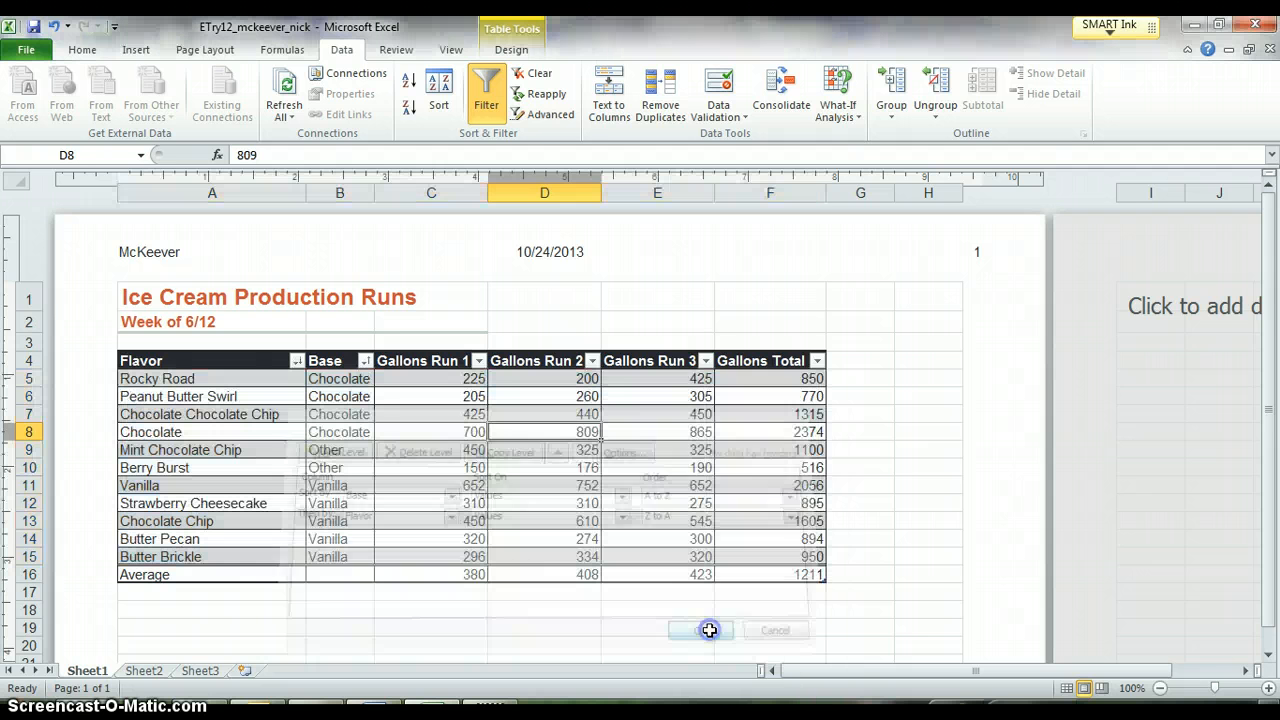
pyautogui.click(245, 491)
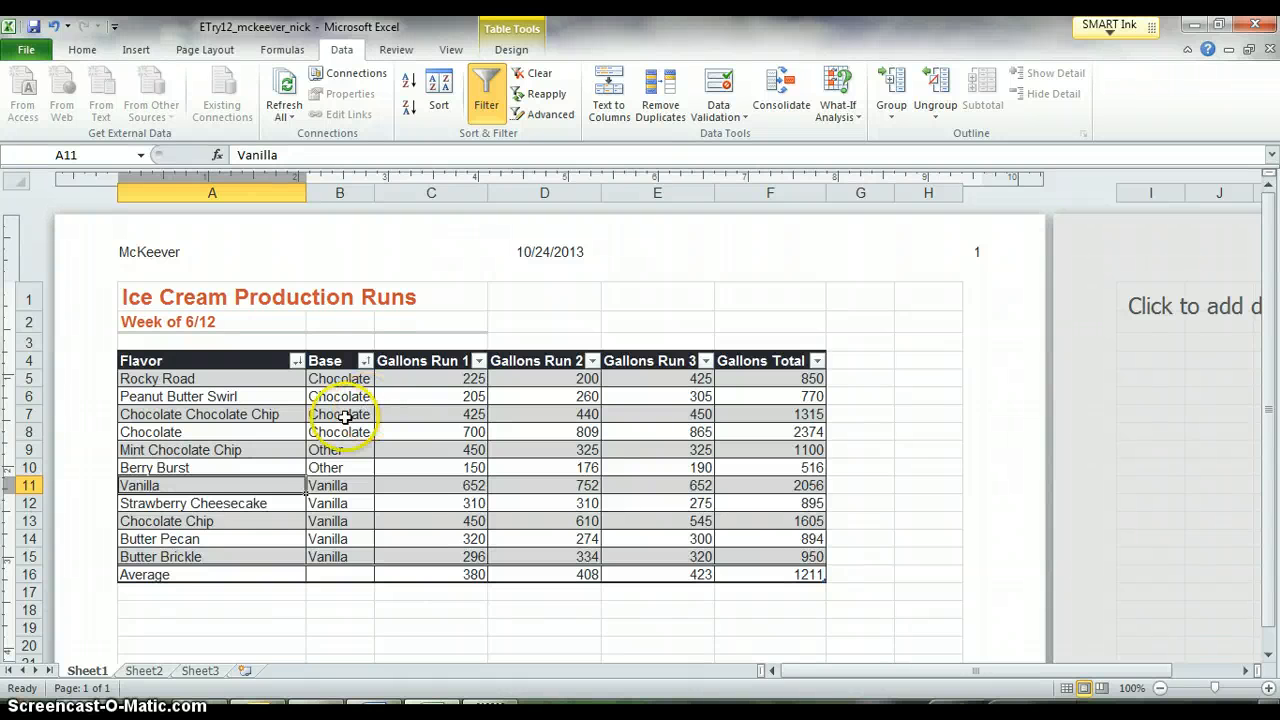
# Filter the Base column to show only the Chocolate rows.
pyautogui.click(366, 362)
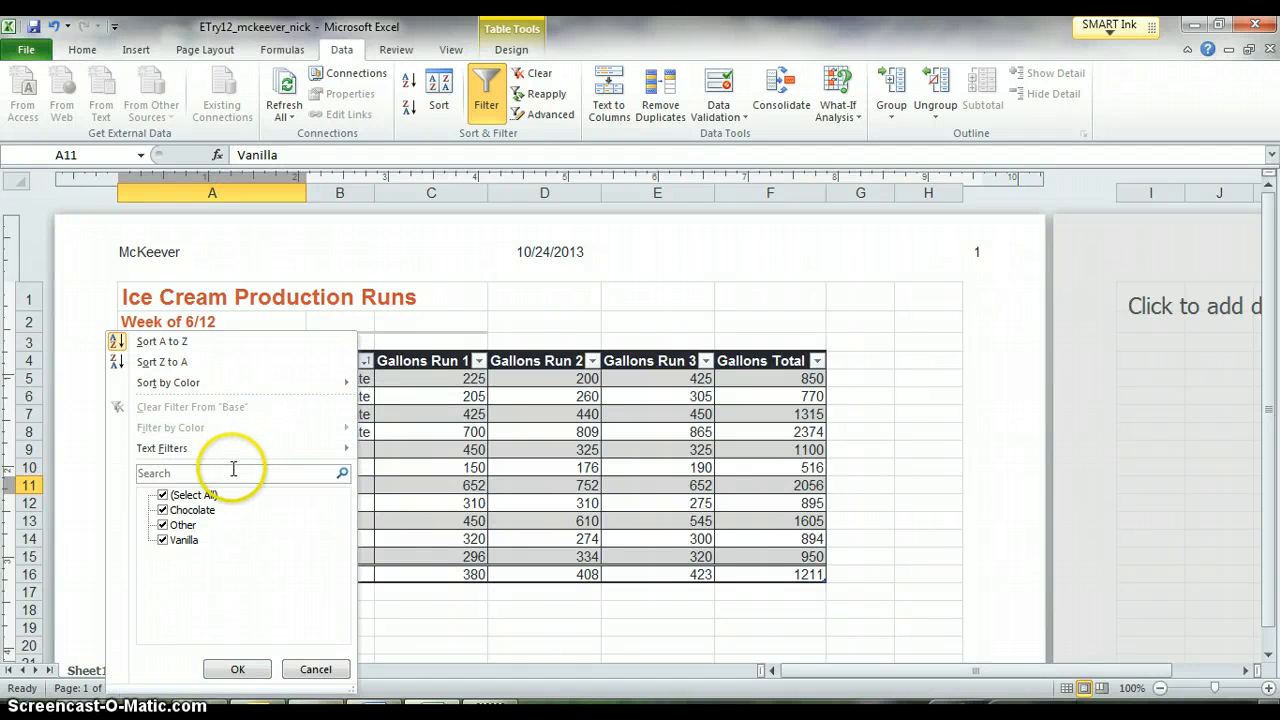
pyautogui.click(365, 364)
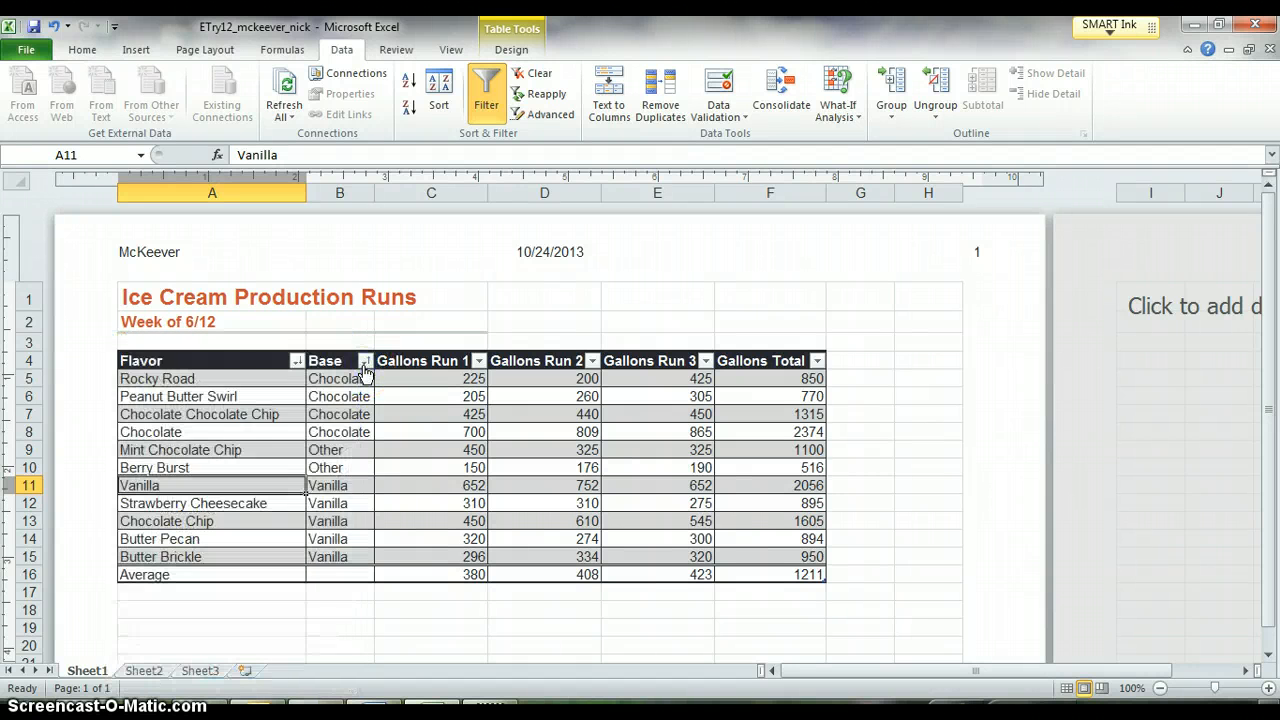
pyautogui.click(365, 366)
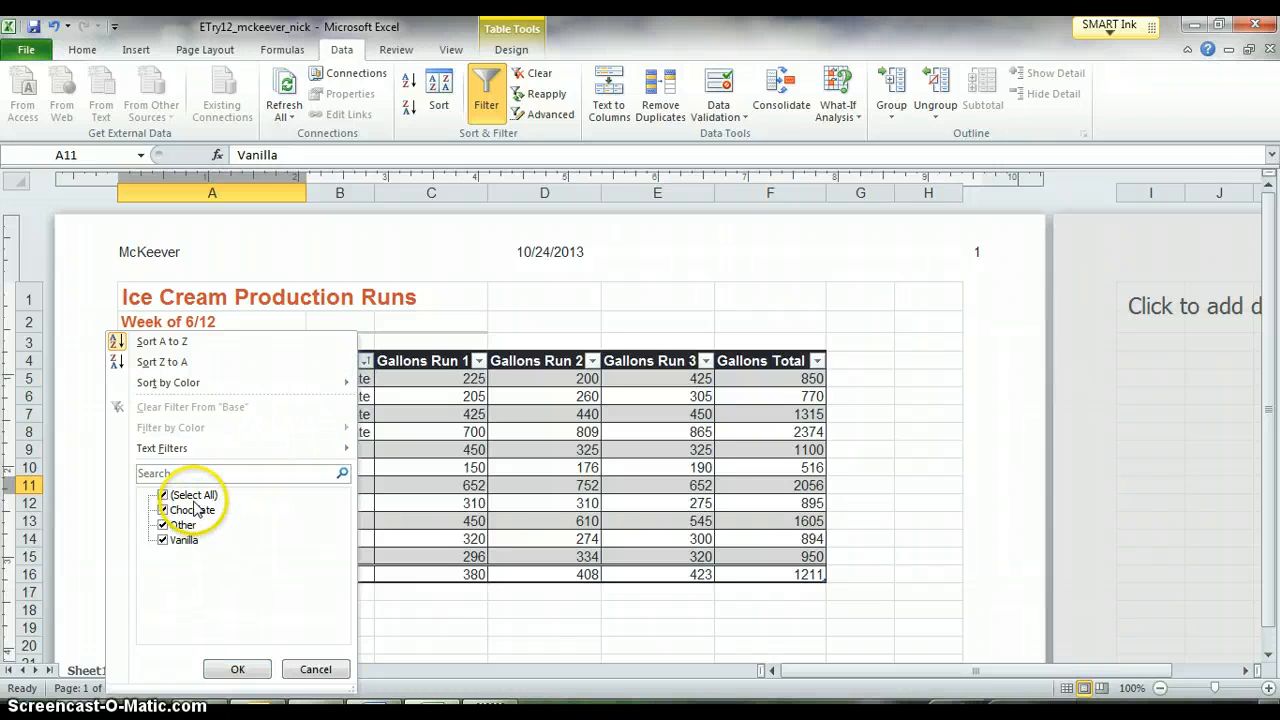
pyautogui.click(163, 495)
pyautogui.click(165, 510)
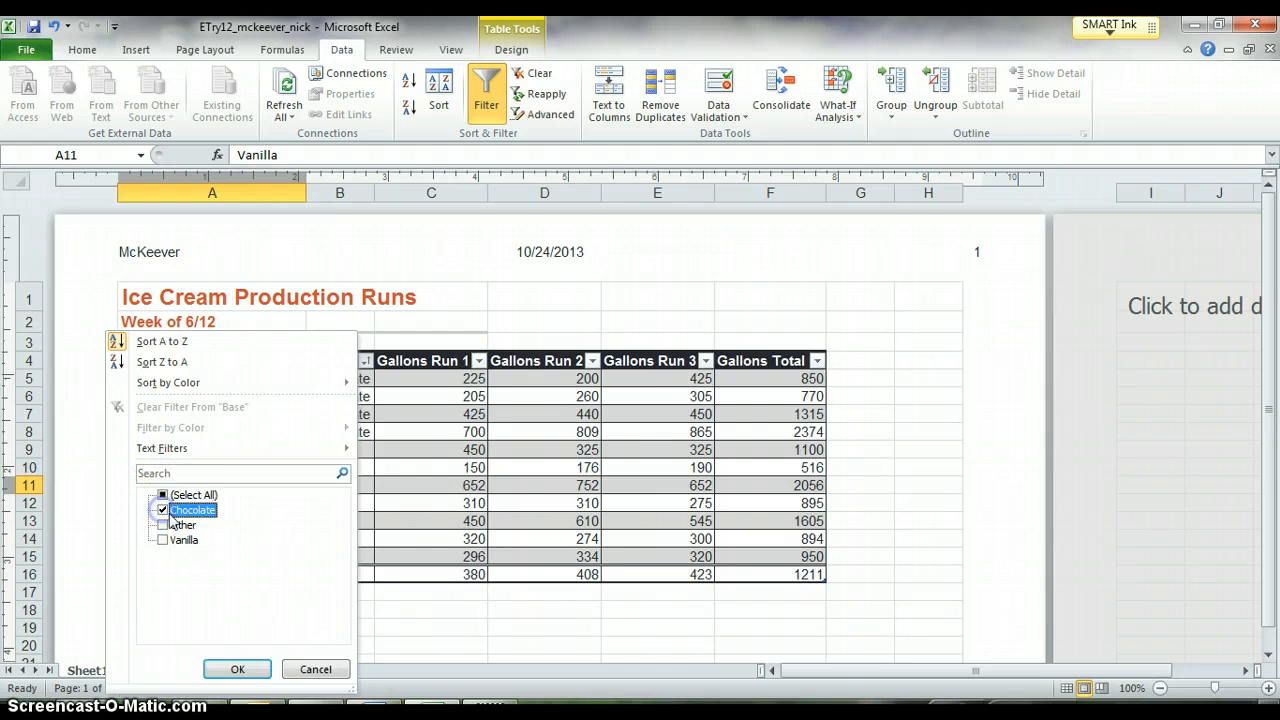
pyautogui.click(257, 668)
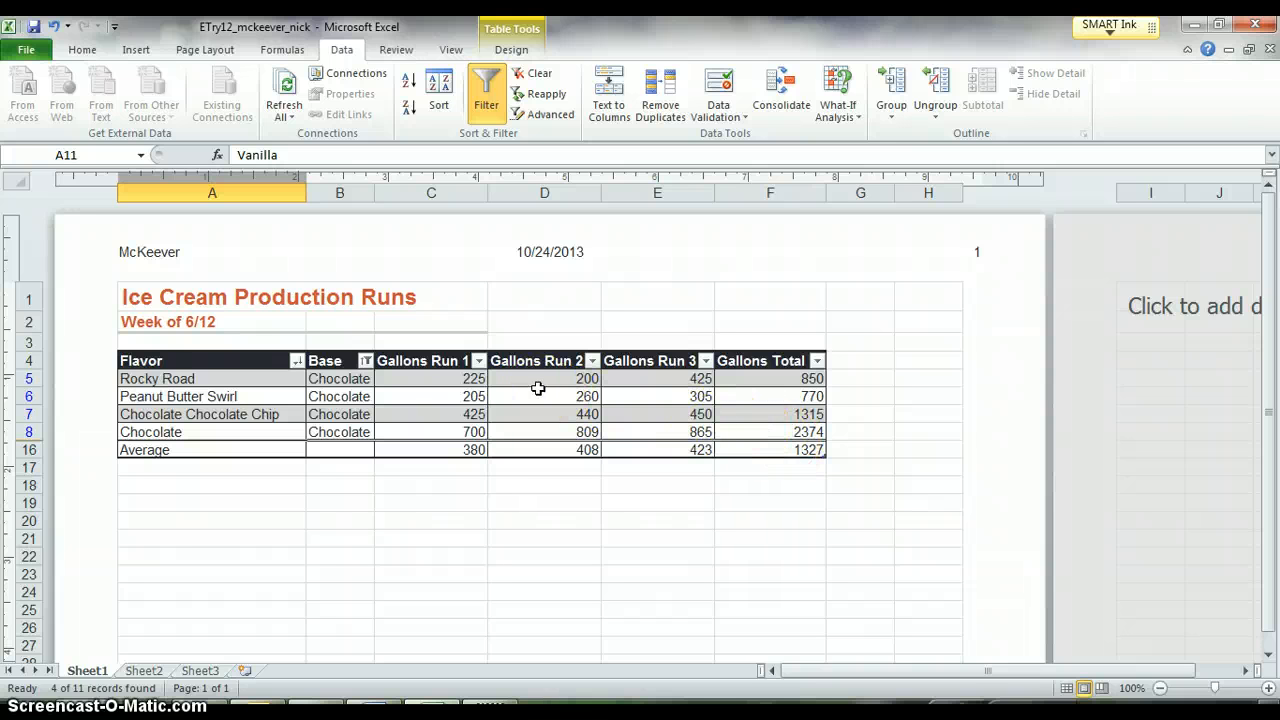
# Reselect all Base values in the filter so every flavor row is shown again.
pyautogui.click(366, 361)
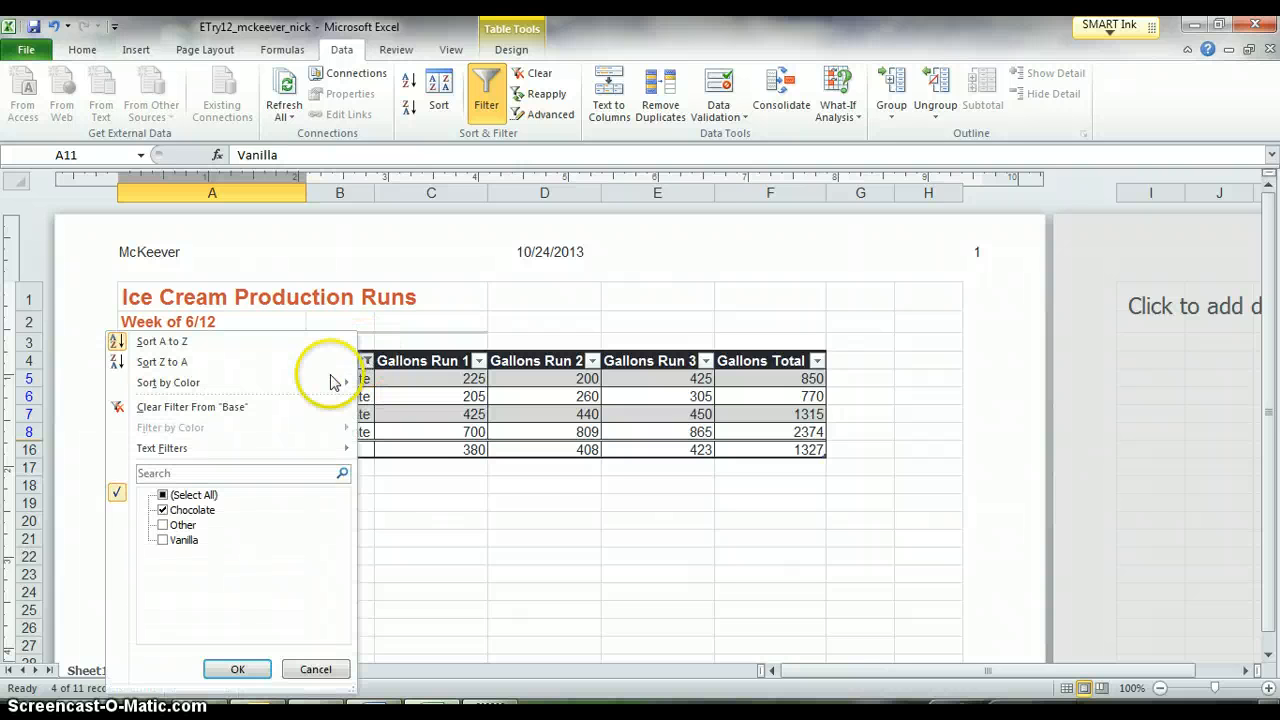
pyautogui.click(163, 509)
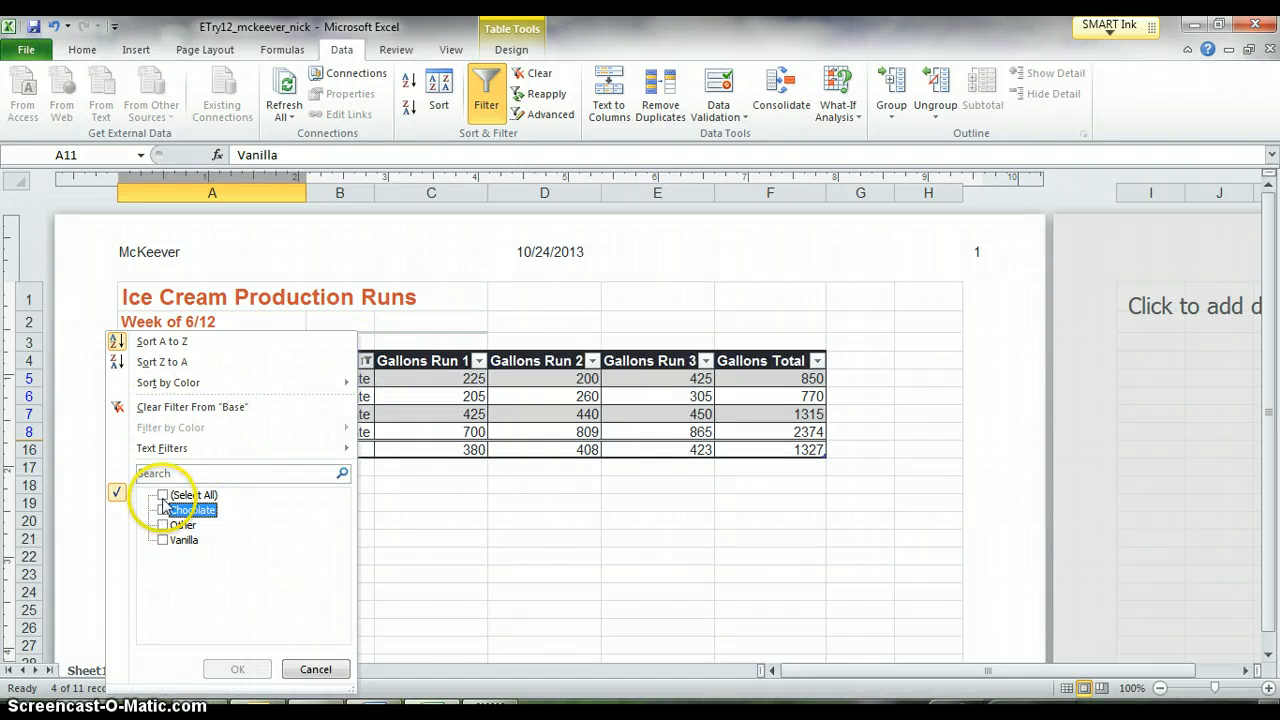
pyautogui.click(163, 495)
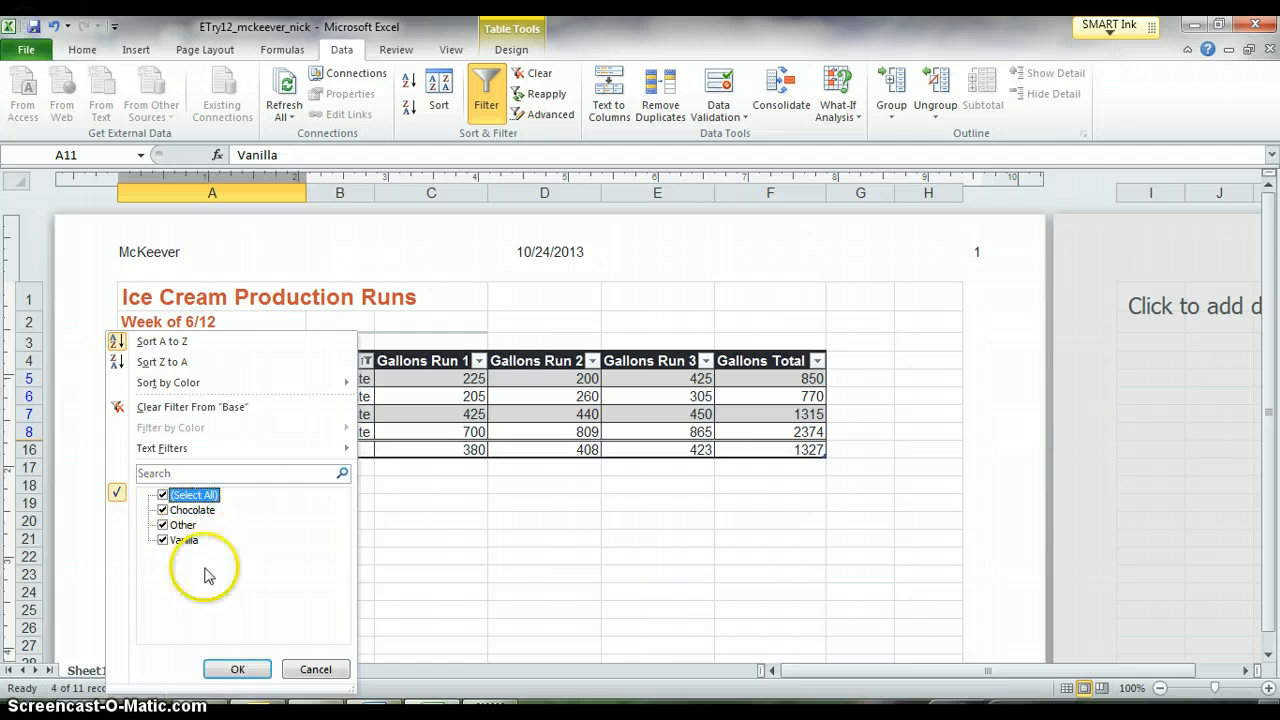
pyautogui.click(233, 669)
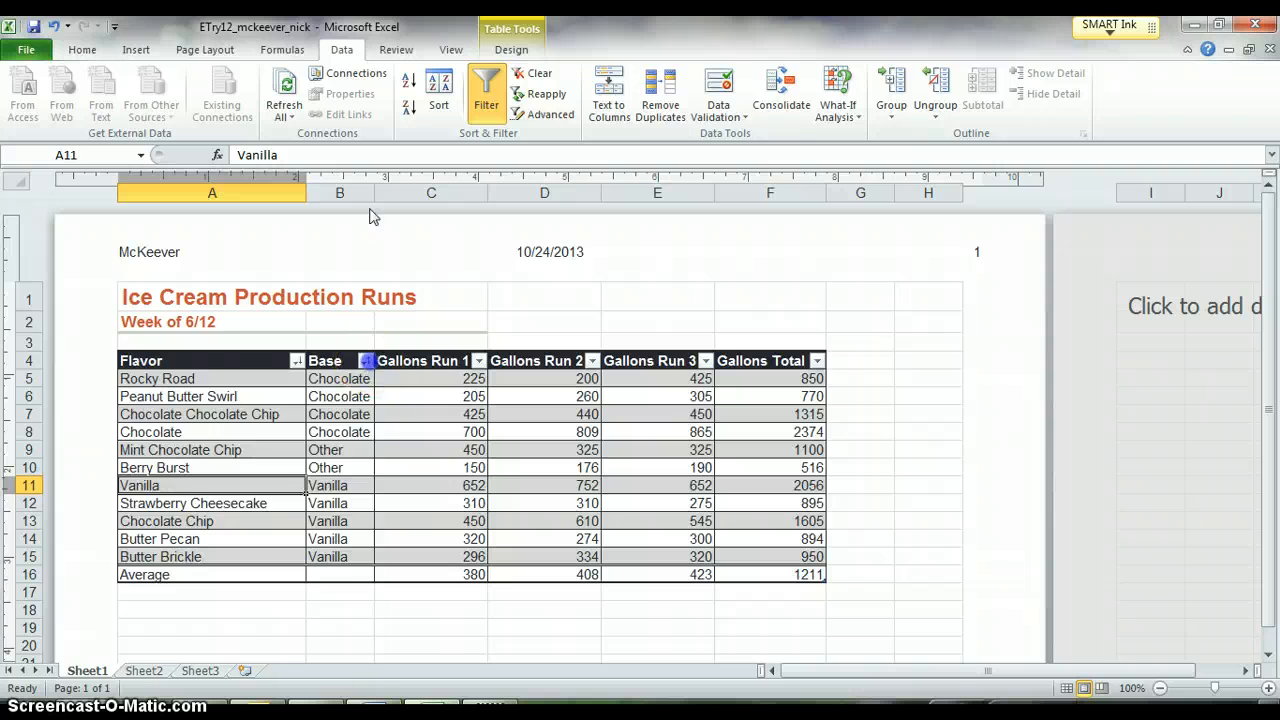
pyautogui.click(366, 360)
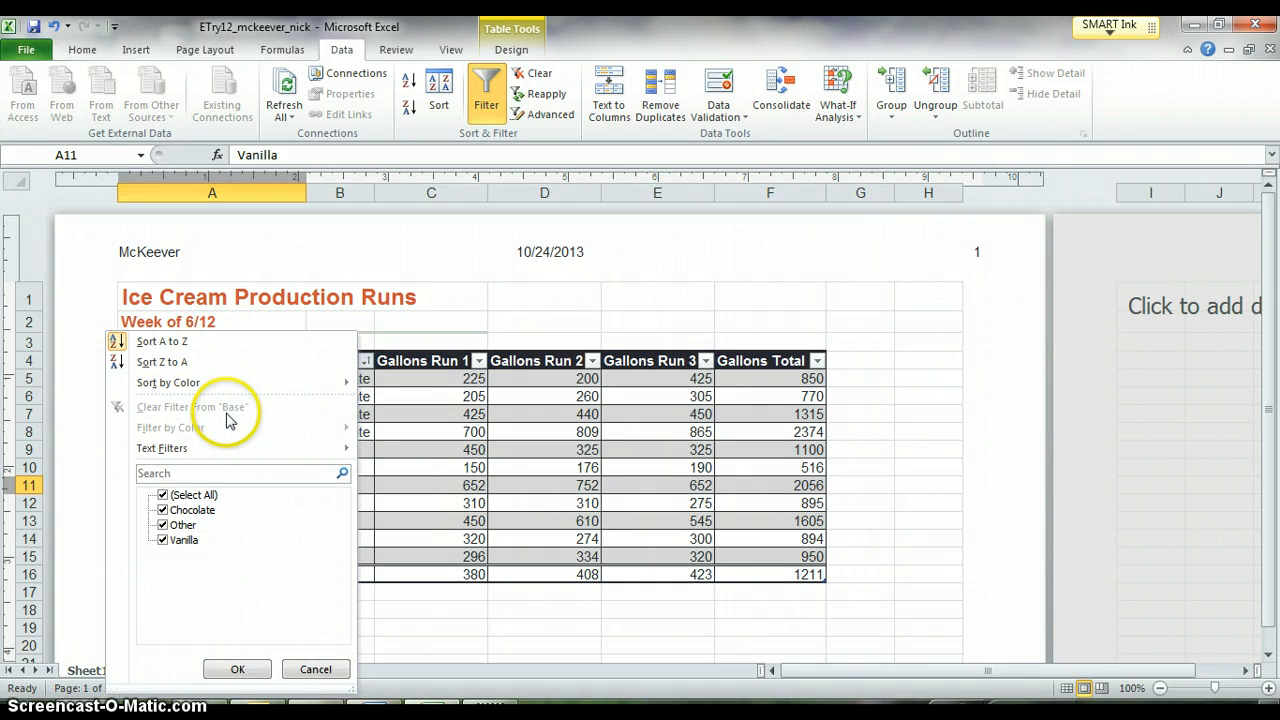
pyautogui.click(232, 669)
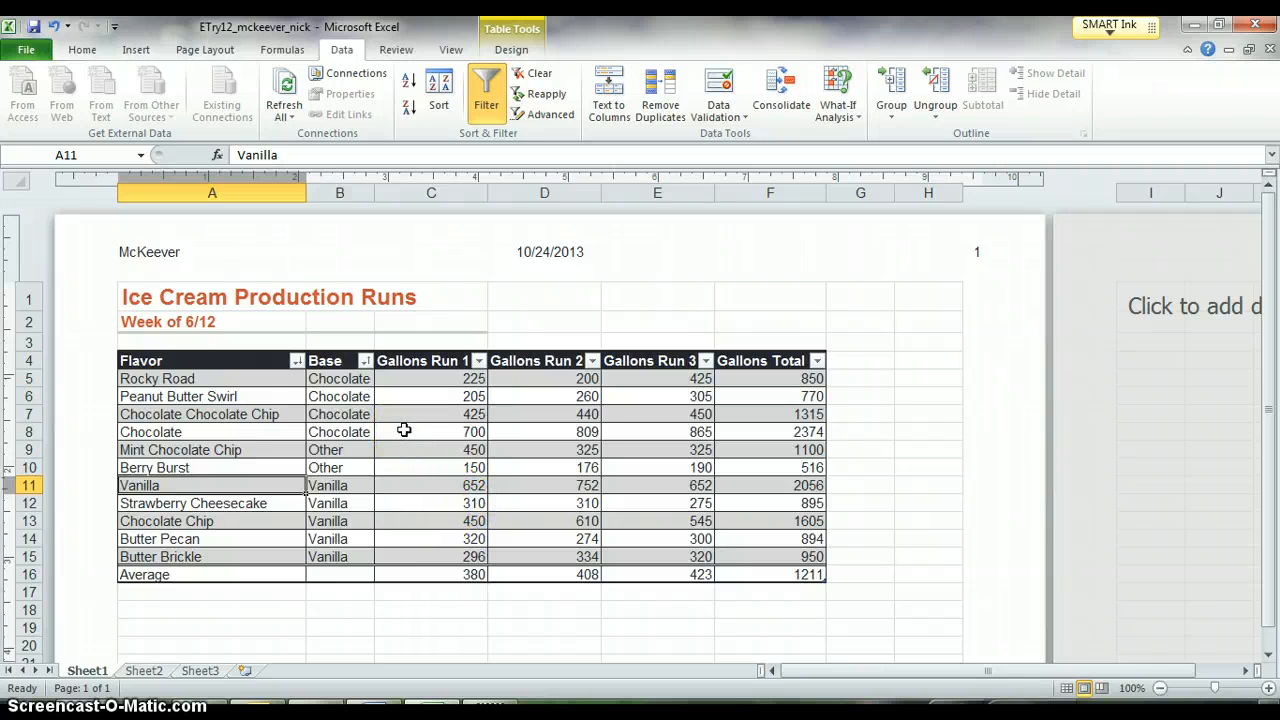
pyautogui.click(406, 430)
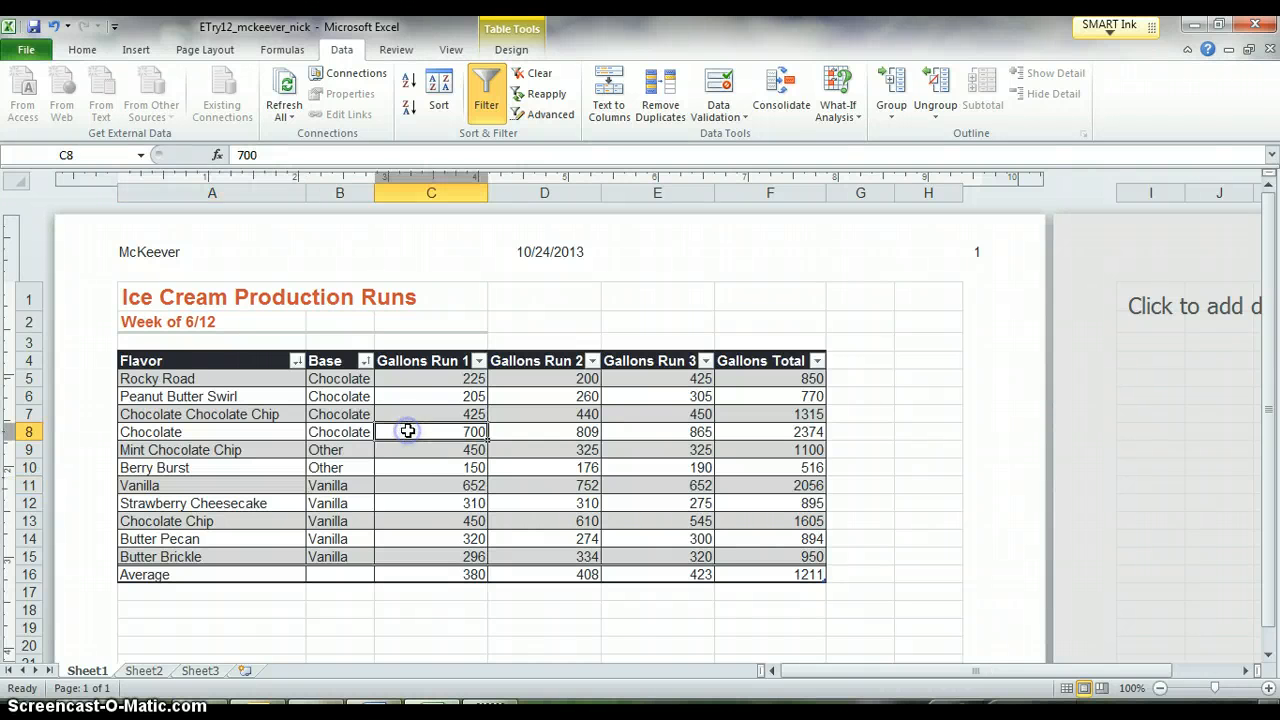
pyautogui.click(455, 481)
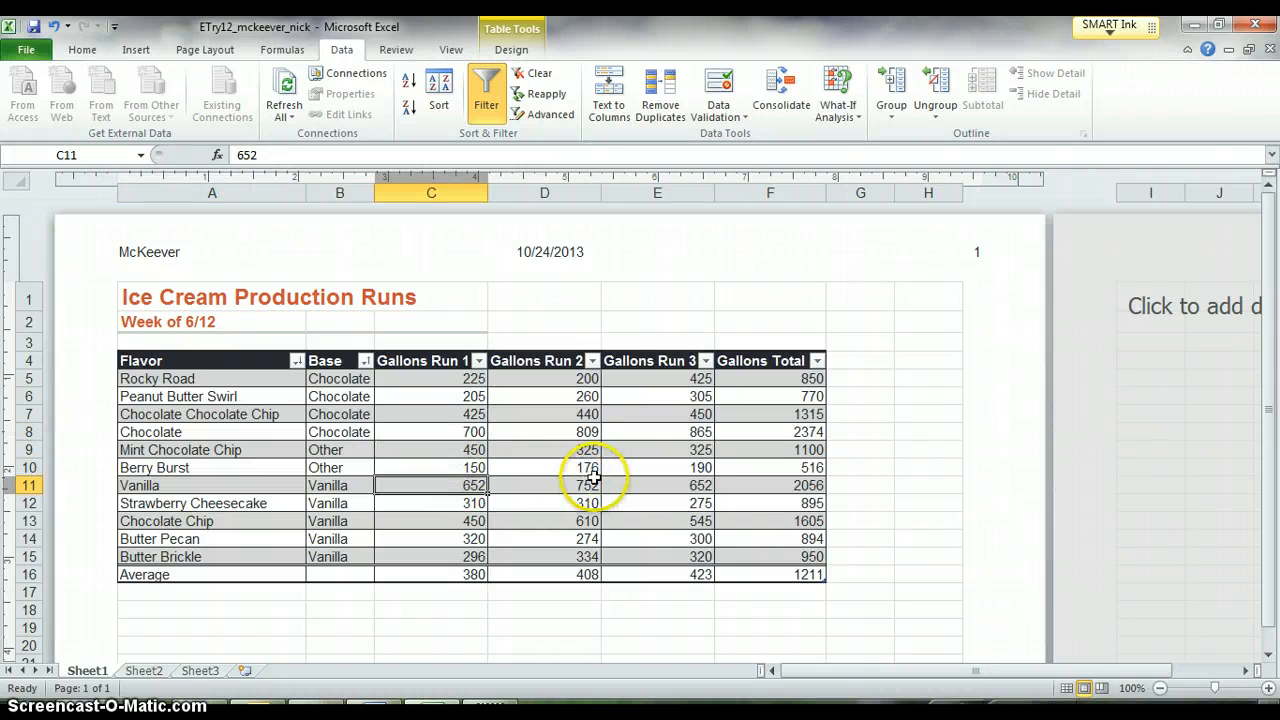
pyautogui.click(589, 467)
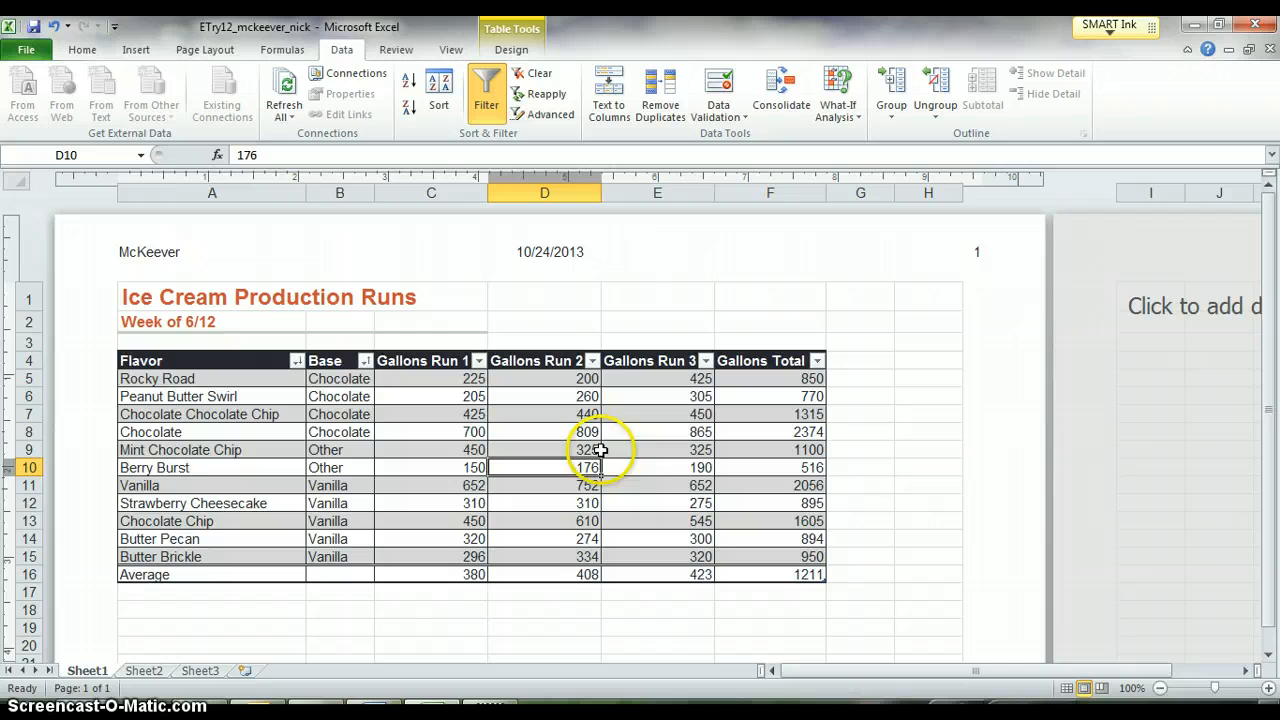
pyautogui.click(660, 447)
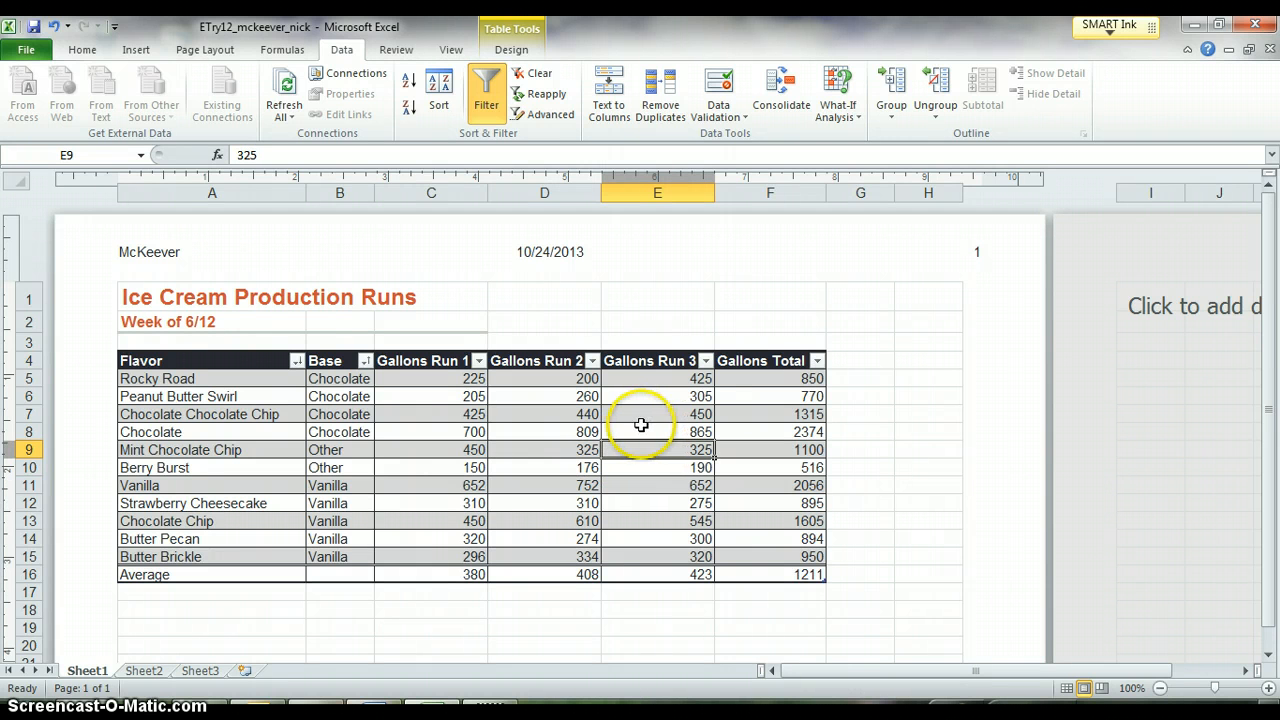